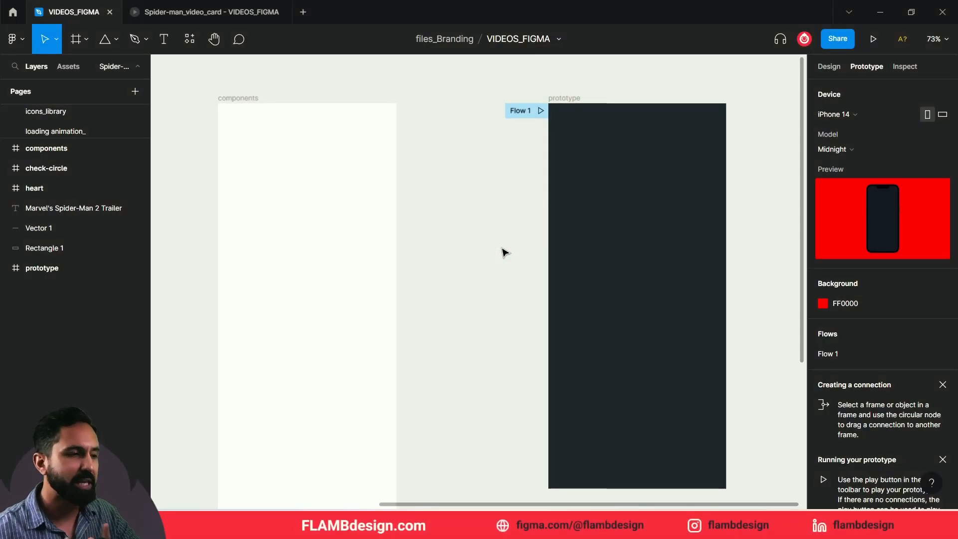
- Look over the prototype and components frames and the trailer card beside them
{"action": "left_click", "coordinate": [589, 98]}
{"action": "scroll", "coordinate": [609, 180], "scroll_direction": "down", "scroll_amount": 1}
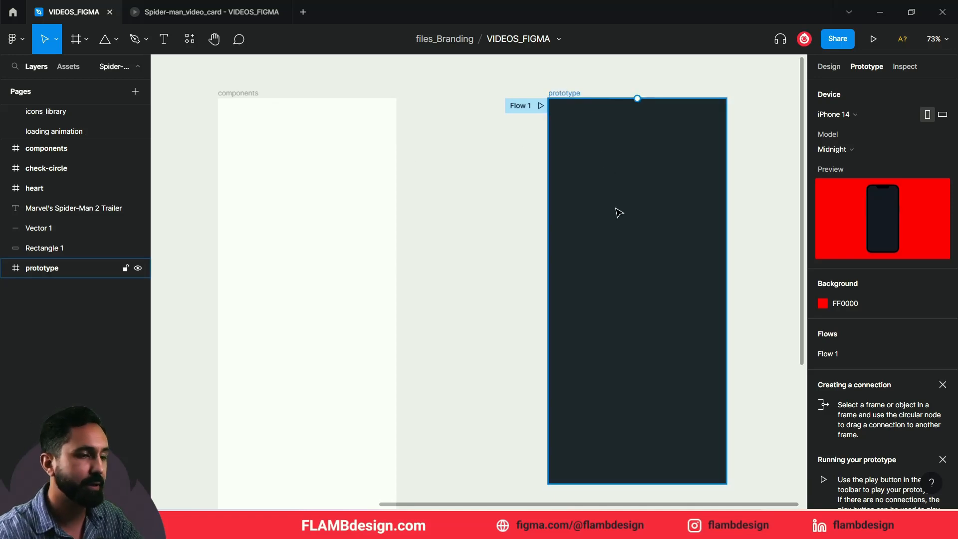
{"action": "left_click_drag", "start_coordinate": [426, 176], "coordinate": [541, 201]}
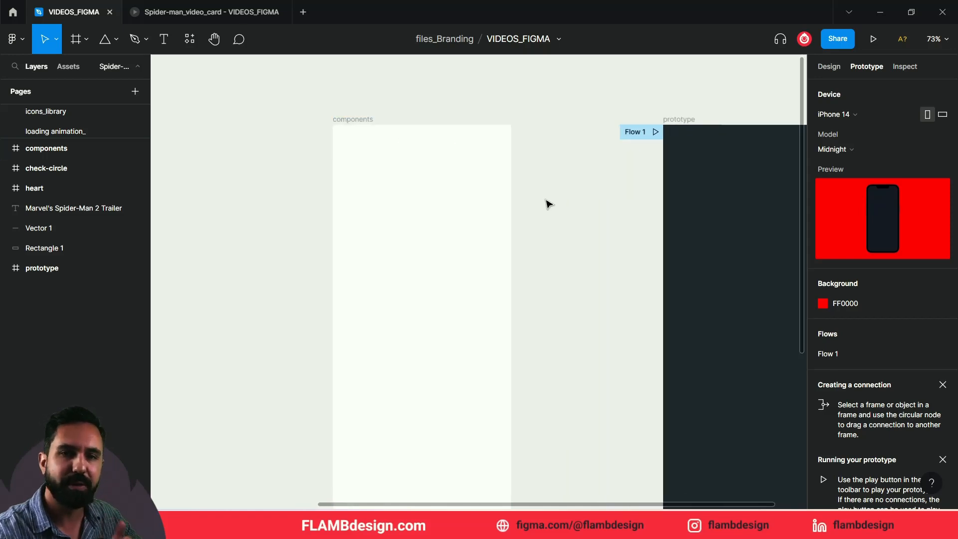
{"action": "left_click_drag", "start_coordinate": [615, 154], "coordinate": [573, 173]}
{"action": "left_click_drag", "start_coordinate": [244, 214], "coordinate": [610, 208]}
{"action": "left_click_drag", "start_coordinate": [247, 213], "coordinate": [462, 325]}
{"action": "left_click", "coordinate": [495, 365]}
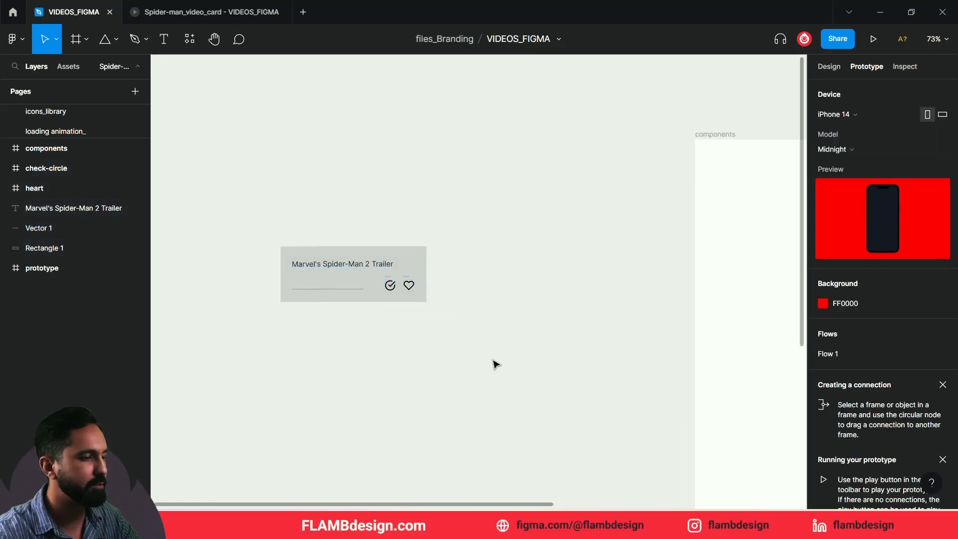
- Examine the trailer card's parts: the title text, the check-circle and heart icons, and the line
{"action": "left_click", "coordinate": [324, 258]}
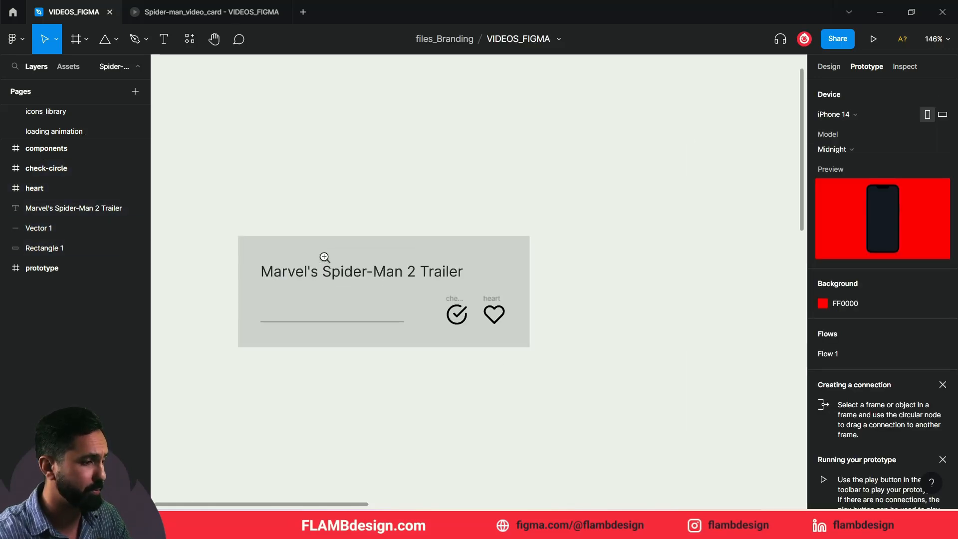
{"action": "left_click", "coordinate": [444, 274]}
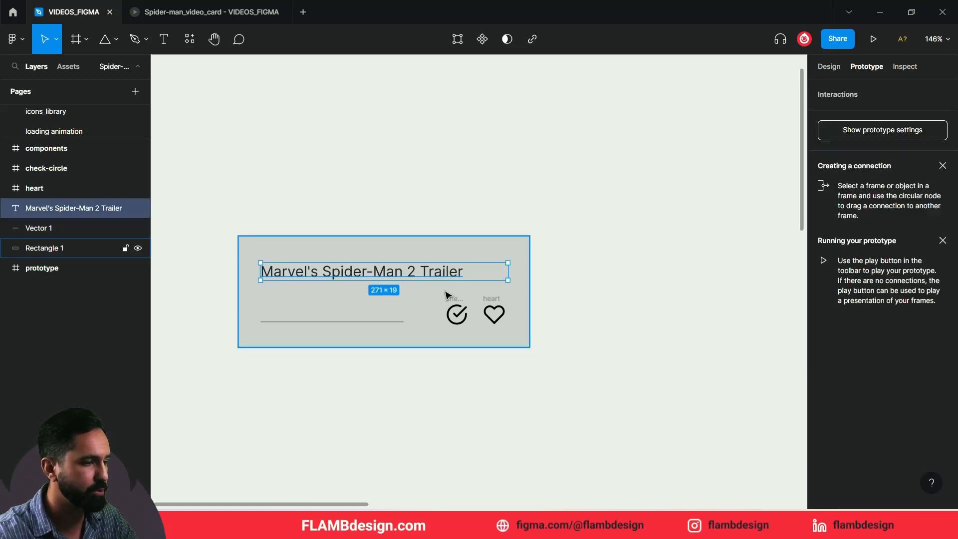
{"action": "left_click", "coordinate": [456, 313]}
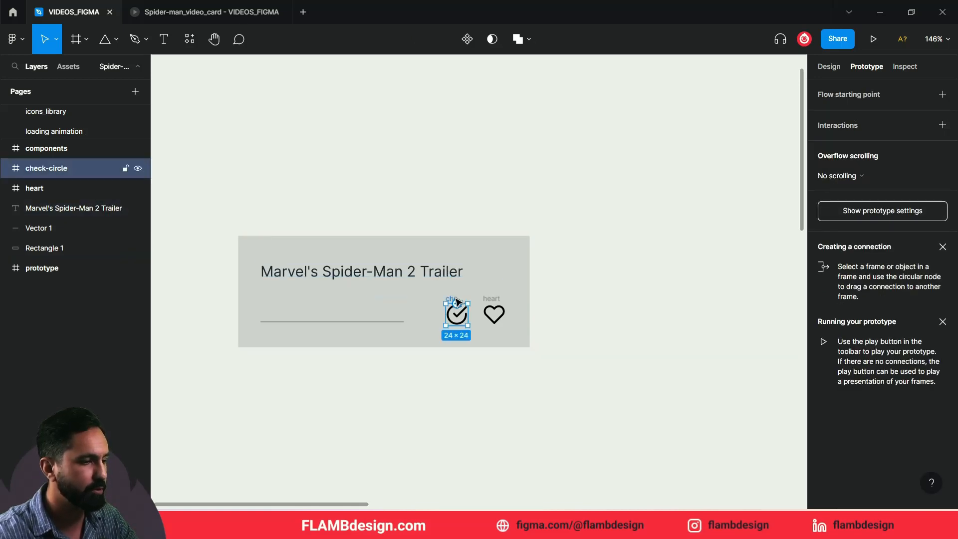
{"action": "left_click", "coordinate": [491, 301]}
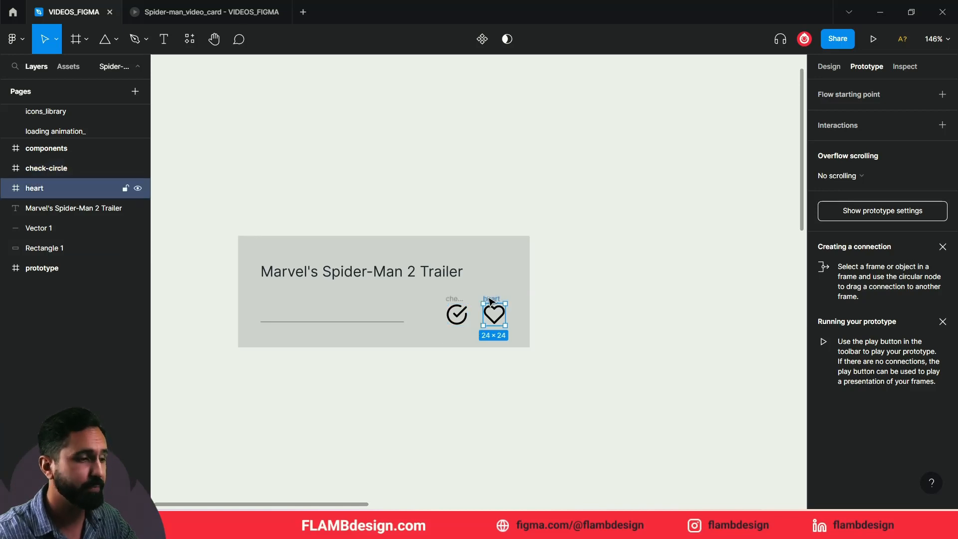
{"action": "left_click", "coordinate": [470, 303]}
{"action": "left_click", "coordinate": [351, 322]}
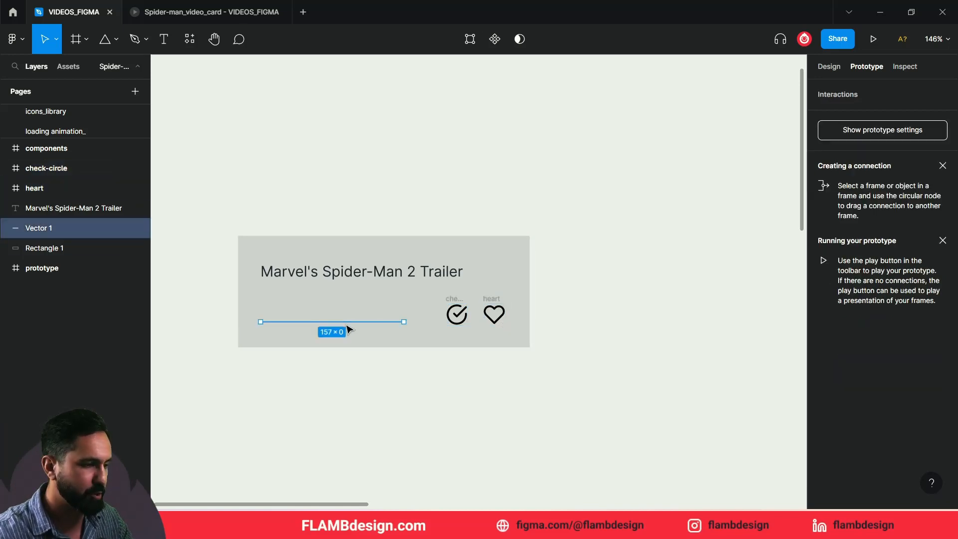
{"action": "left_click", "coordinate": [402, 384]}
- Import the Marvel's Spider-Man 2 trailer video onto the canvas and move it over the upper part of the prototype frame
{"action": "scroll", "coordinate": [402, 384], "scroll_direction": "down", "scroll_amount": 10}
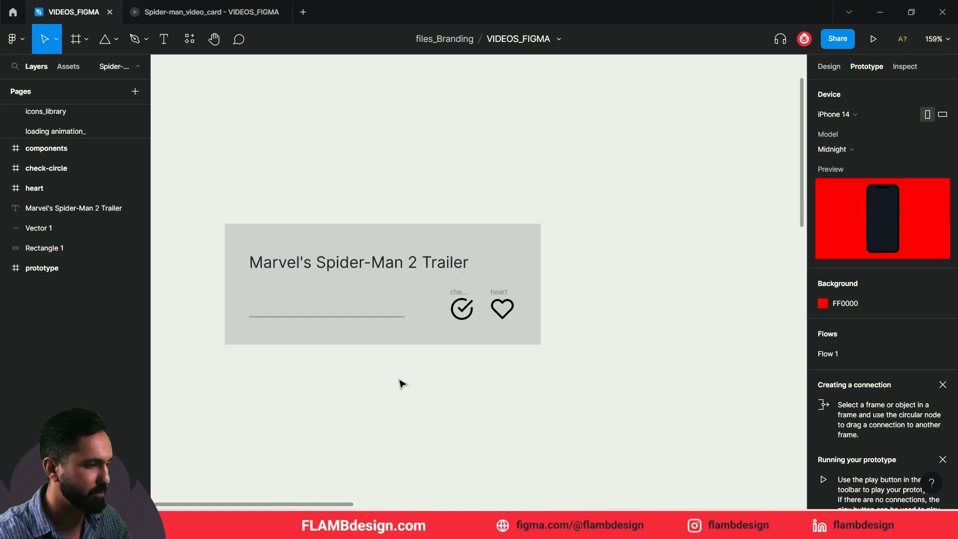
{"action": "scroll", "coordinate": [364, 291], "scroll_direction": "right", "scroll_amount": 5}
{"action": "scroll", "coordinate": [364, 291], "scroll_direction": "down", "scroll_amount": 2}
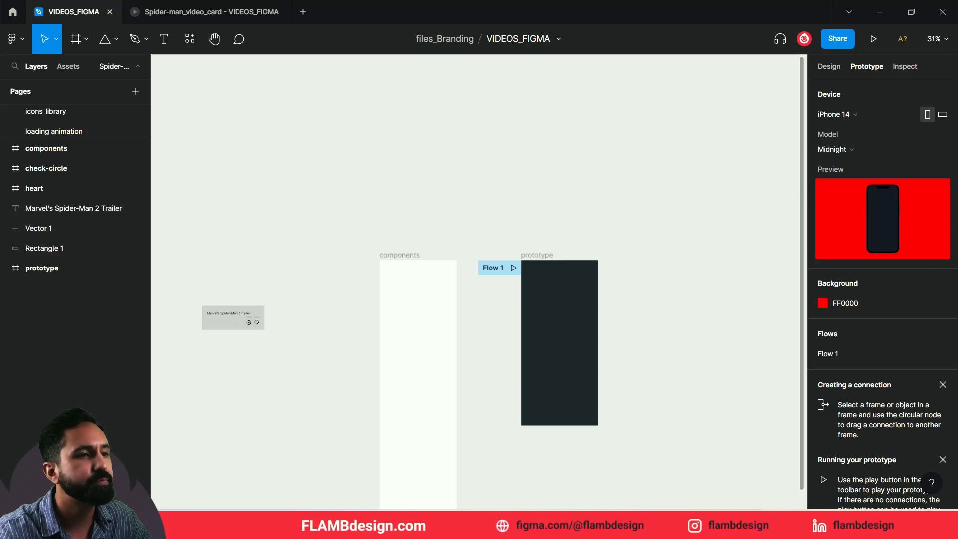
{"action": "left_click_drag", "start_coordinate": [669, 199], "coordinate": [711, 290]}
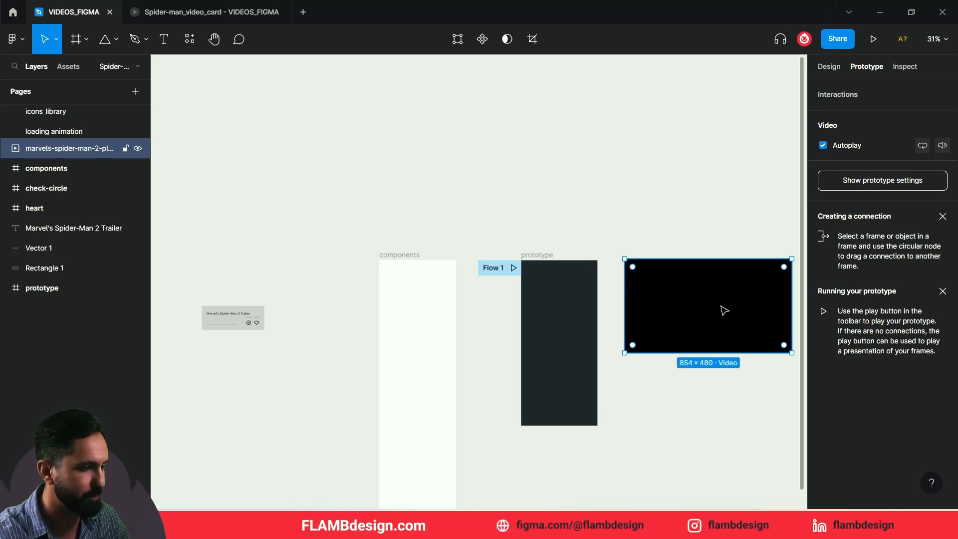
{"action": "left_click_drag", "start_coordinate": [708, 297], "coordinate": [609, 319]}
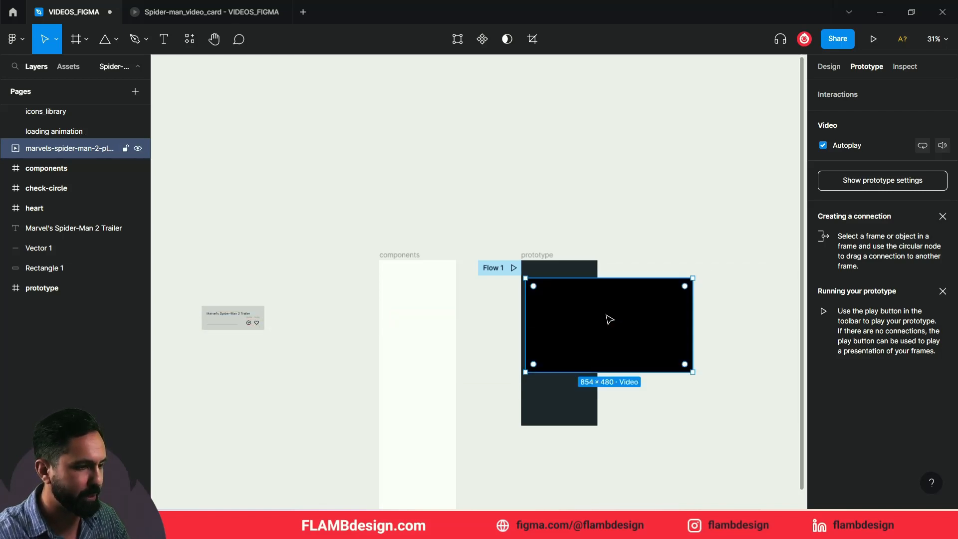
- Scale the trailer video proportionally to about 324 × 182 and centre it horizontally in the prototype frame
{"action": "scroll", "coordinate": [611, 304], "scroll_direction": "up", "scroll_amount": 4}
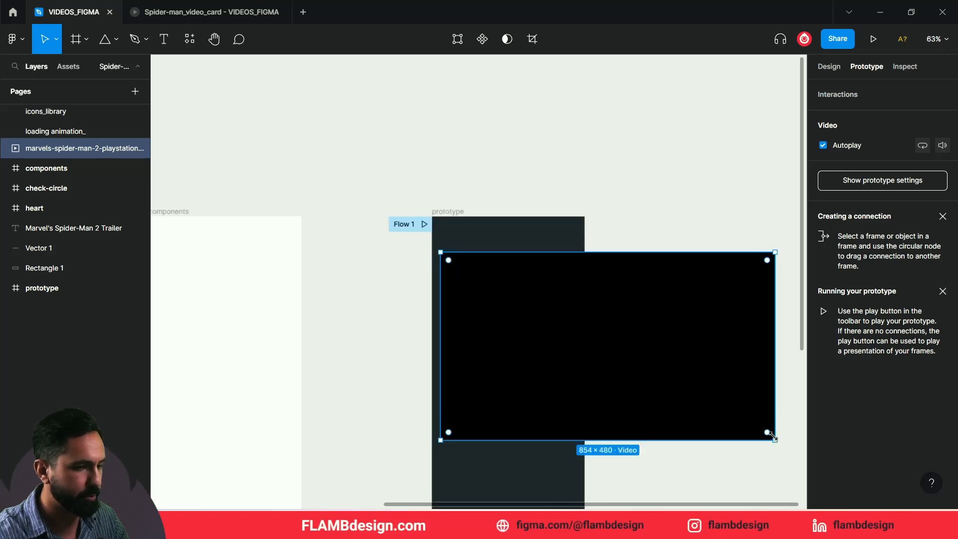
{"action": "key", "text": "k"}
{"action": "left_click_drag", "start_coordinate": [776, 439], "coordinate": [562, 323]}
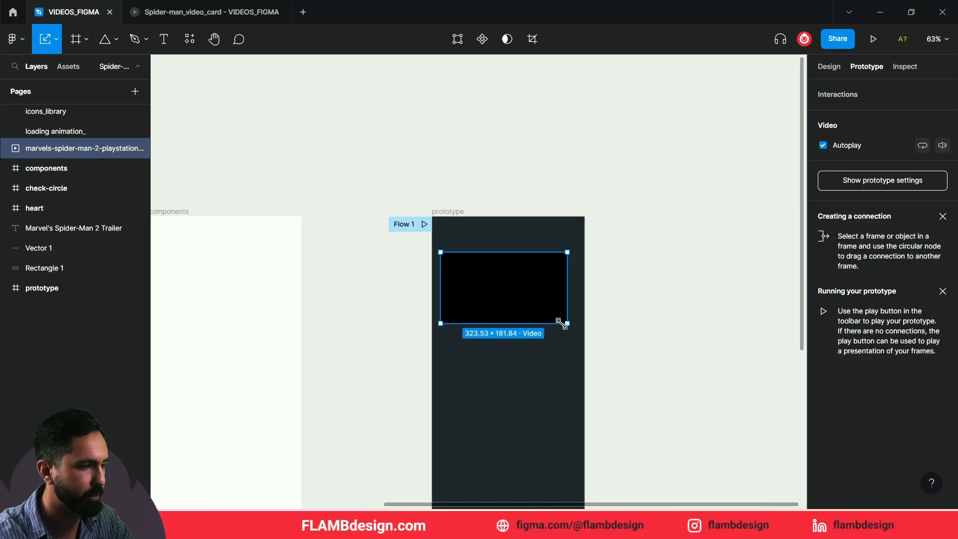
{"action": "left_click_drag", "start_coordinate": [543, 287], "coordinate": [548, 286]}
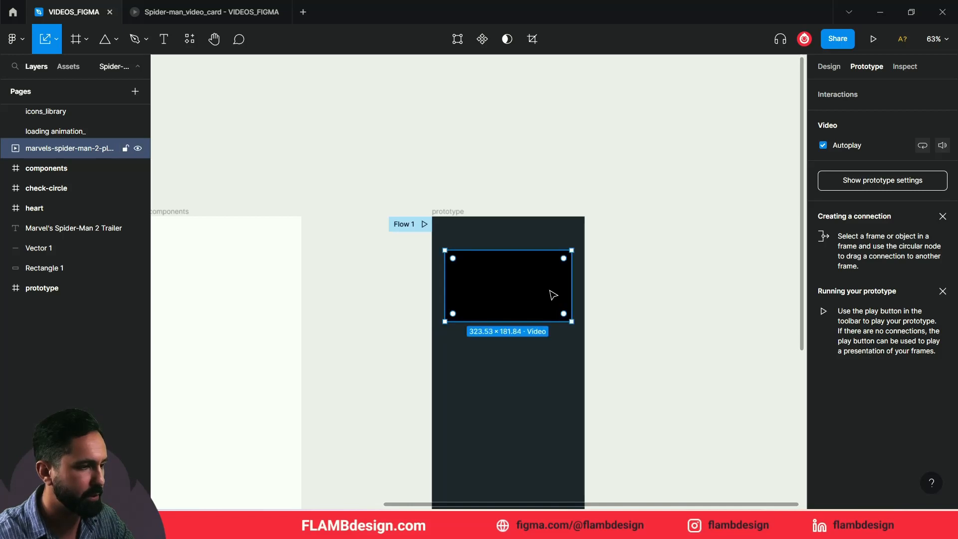
{"action": "left_click", "coordinate": [669, 342]}
- Scale the video slightly smaller around its centre to leave a bit more margin inside the prototype frame
{"action": "scroll", "coordinate": [509, 287], "scroll_direction": "up", "scroll_amount": 3}
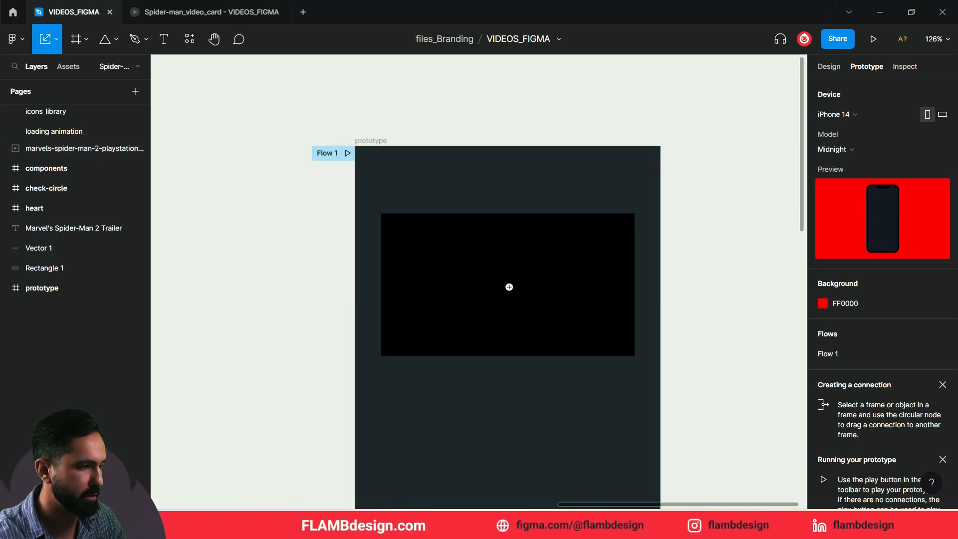
{"action": "left_click", "coordinate": [509, 287]}
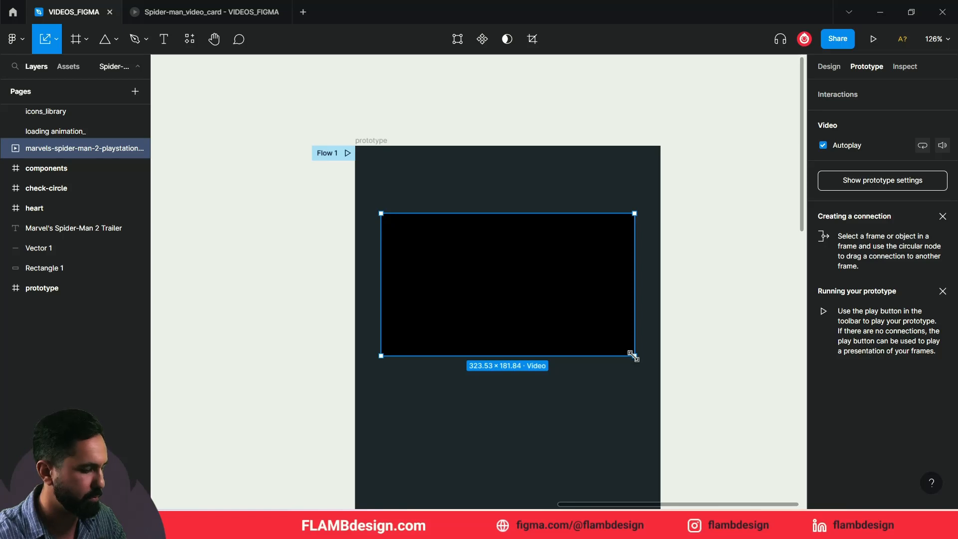
{"action": "left_click_drag", "start_coordinate": [632, 354], "coordinate": [631, 352]}
{"action": "left_click", "coordinate": [703, 322]}
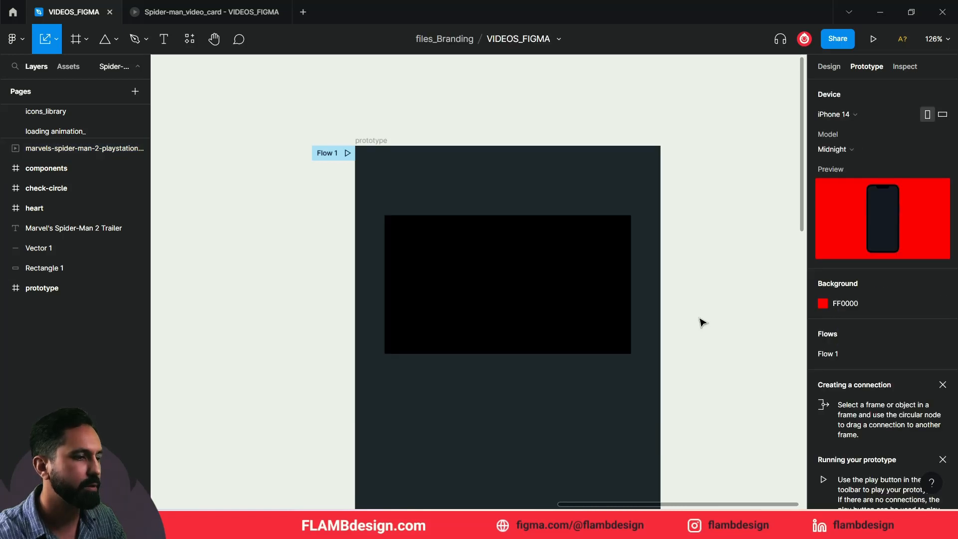
- Group the trailer card's rectangle, title text, line, and check-circle and heart icons
{"action": "scroll", "coordinate": [702, 322], "scroll_direction": "down", "scroll_amount": 5}
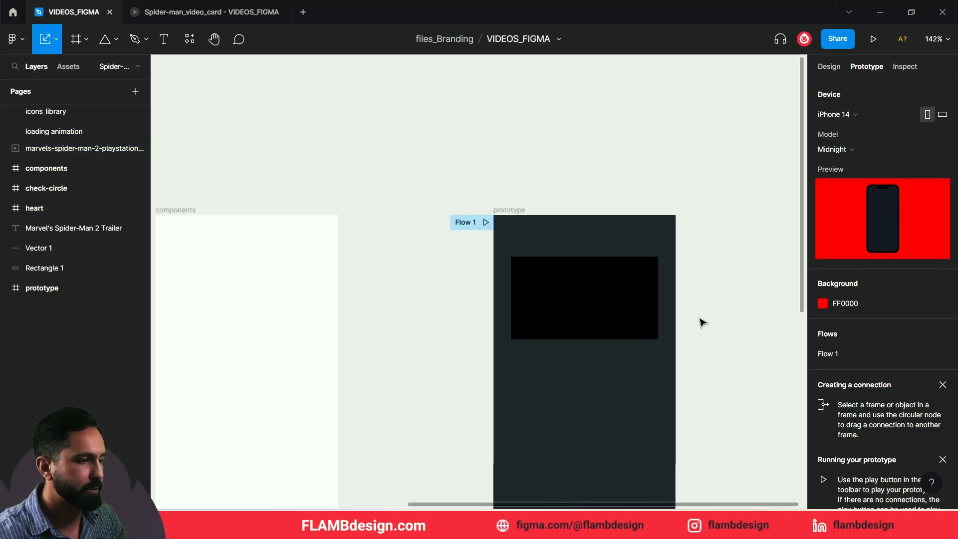
{"action": "left_click_drag", "start_coordinate": [261, 336], "coordinate": [284, 317]}
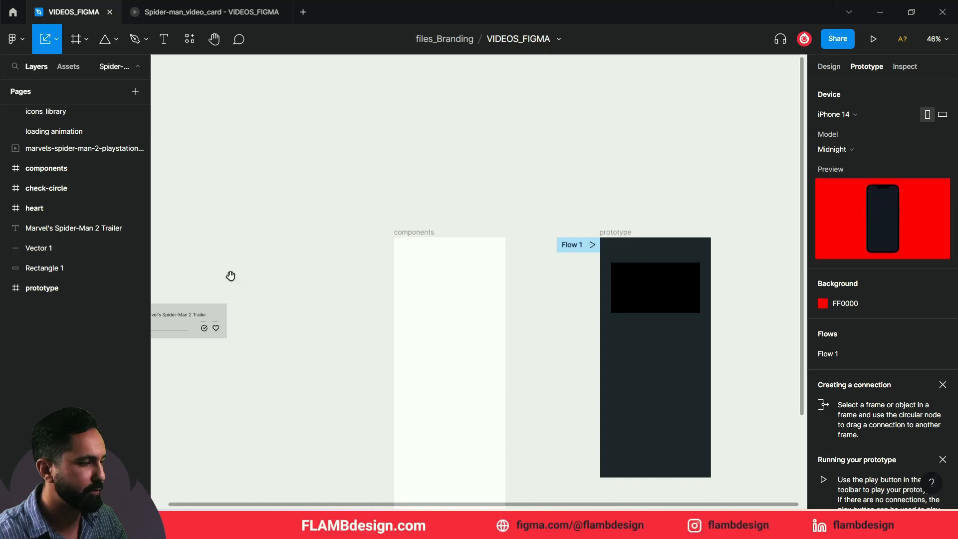
{"action": "scroll", "coordinate": [256, 276], "scroll_direction": "left", "scroll_amount": 3}
{"action": "left_click_drag", "start_coordinate": [205, 285], "coordinate": [372, 378]}
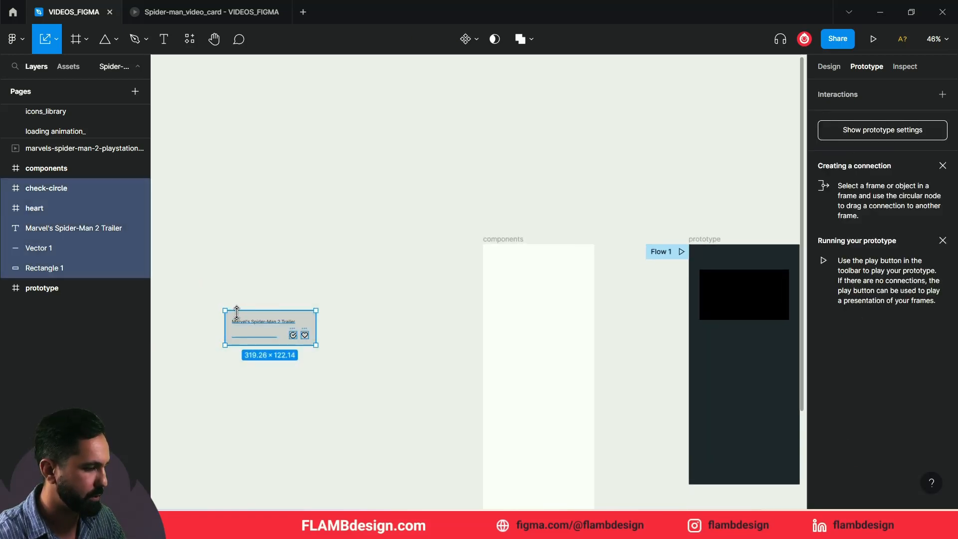
{"action": "key", "text": "z"}
{"action": "left_click_drag", "start_coordinate": [201, 303], "coordinate": [384, 367]}
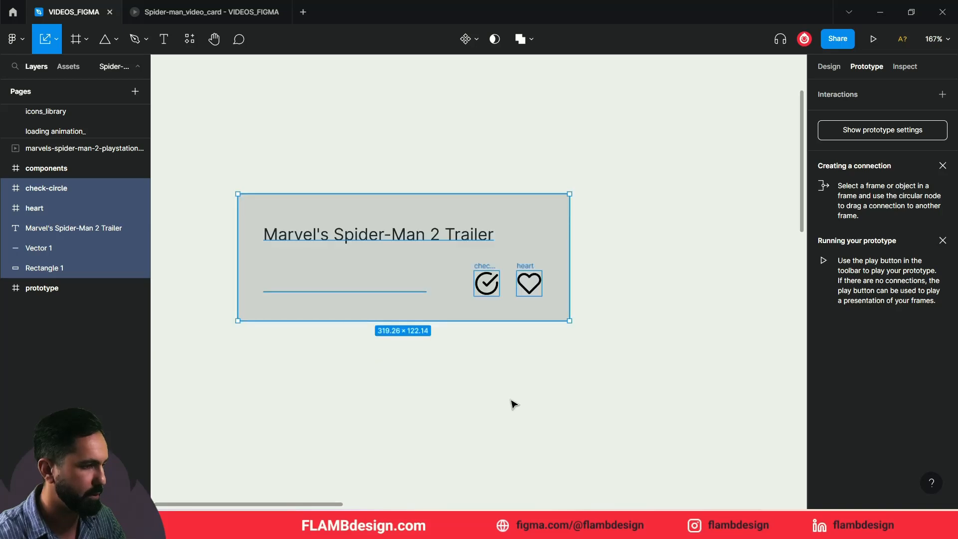
{"action": "key", "text": "ctrl+g"}
{"action": "left_click", "coordinate": [564, 265]}
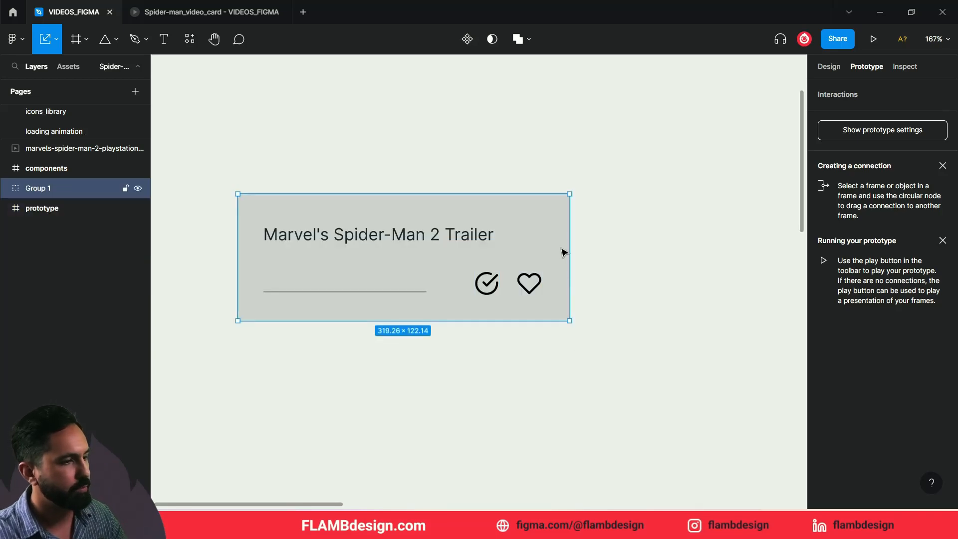
- Move the grouped trailer card into the prototype frame, directly beneath the video
{"action": "scroll", "coordinate": [565, 242], "scroll_direction": "down", "scroll_amount": 6}
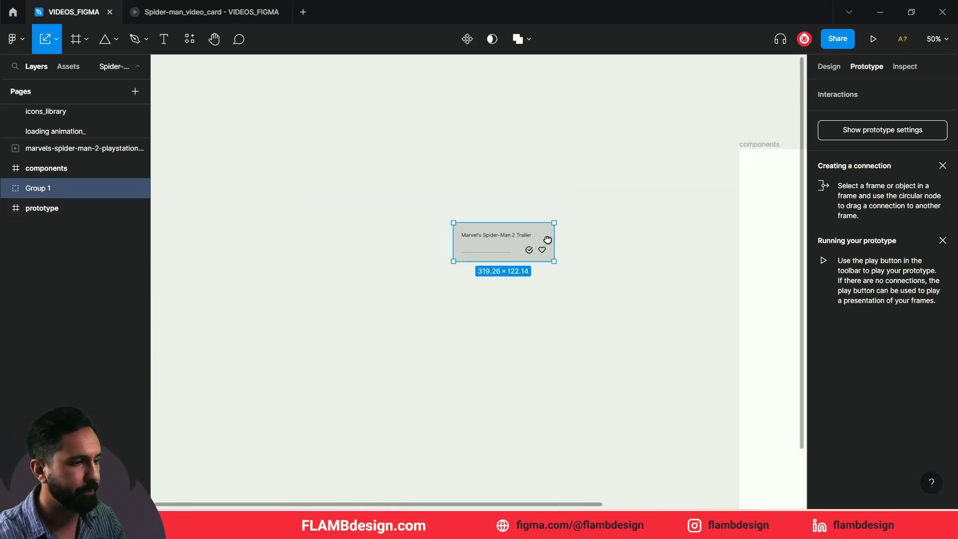
{"action": "left_click_drag", "start_coordinate": [601, 229], "coordinate": [365, 264]}
{"action": "left_click_drag", "start_coordinate": [306, 278], "coordinate": [609, 307]}
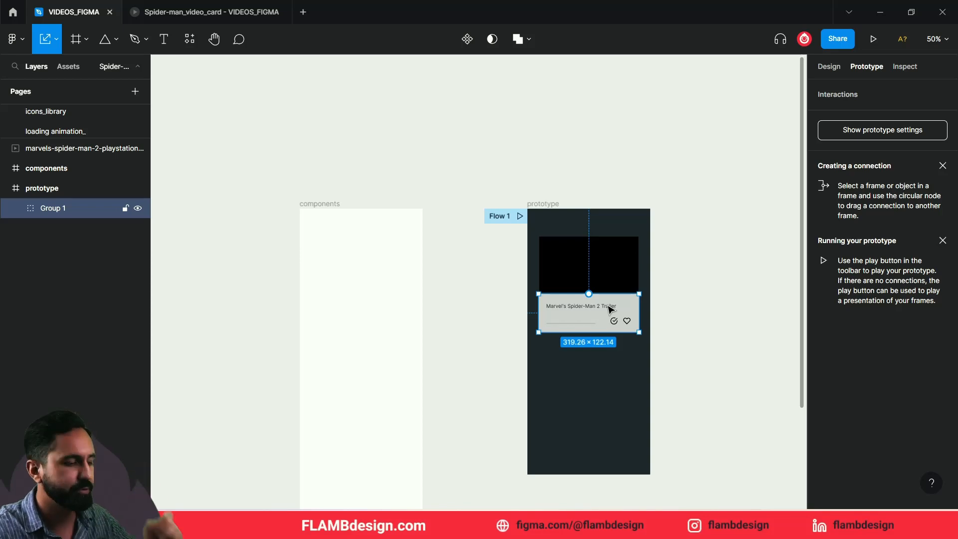
{"action": "scroll", "coordinate": [609, 307], "scroll_direction": "up", "scroll_amount": 5}
{"action": "left_click_drag", "start_coordinate": [609, 306], "coordinate": [531, 308]}
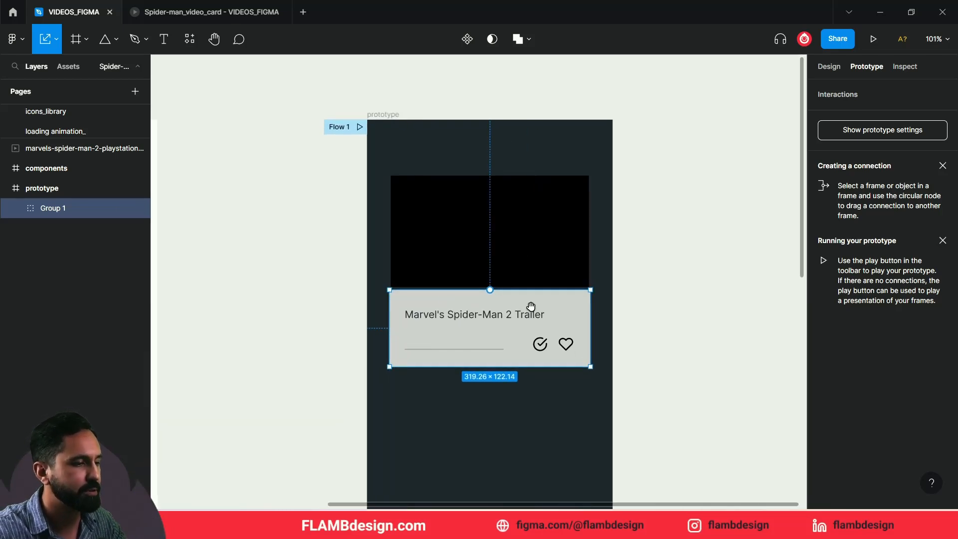
{"action": "scroll", "coordinate": [533, 310], "scroll_direction": "up", "scroll_amount": 5}
- Fit the video at 320 px wide, flush against the top edge of the trailer card
{"action": "left_click", "coordinate": [610, 257]}
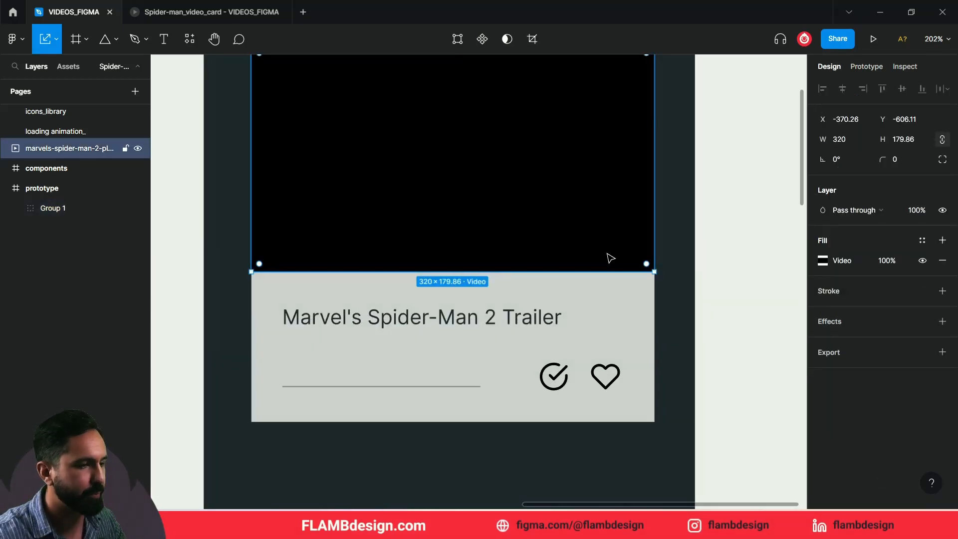
{"action": "mouse_move", "coordinate": [608, 257]}
{"action": "left_mouse_down"}
{"action": "mouse_move", "coordinate": [612, 250]}
{"action": "mouse_move", "coordinate": [624, 411]}
{"action": "mouse_move", "coordinate": [613, 254]}
{"action": "left_mouse_up"}
{"action": "left_click_drag", "start_coordinate": [609, 249], "coordinate": [610, 253]}
- Move the video and card group together from the prototype frame into the components frame, near its top and centred
{"action": "left_click_drag", "start_coordinate": [526, 190], "coordinate": [235, 214]}
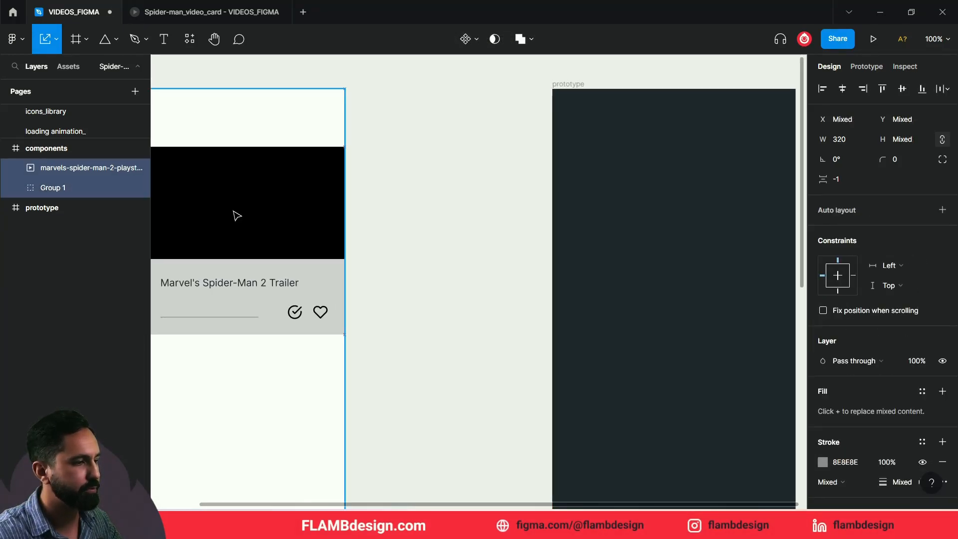
{"action": "left_click_drag", "start_coordinate": [390, 200], "coordinate": [570, 200]}
{"action": "left_click_drag", "start_coordinate": [438, 207], "coordinate": [413, 181]}
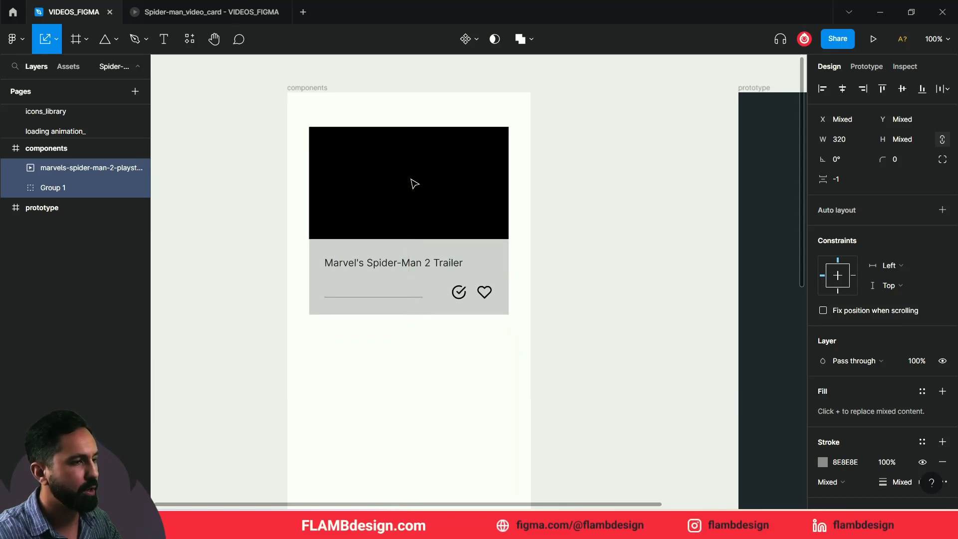
{"action": "left_click", "coordinate": [295, 89]}
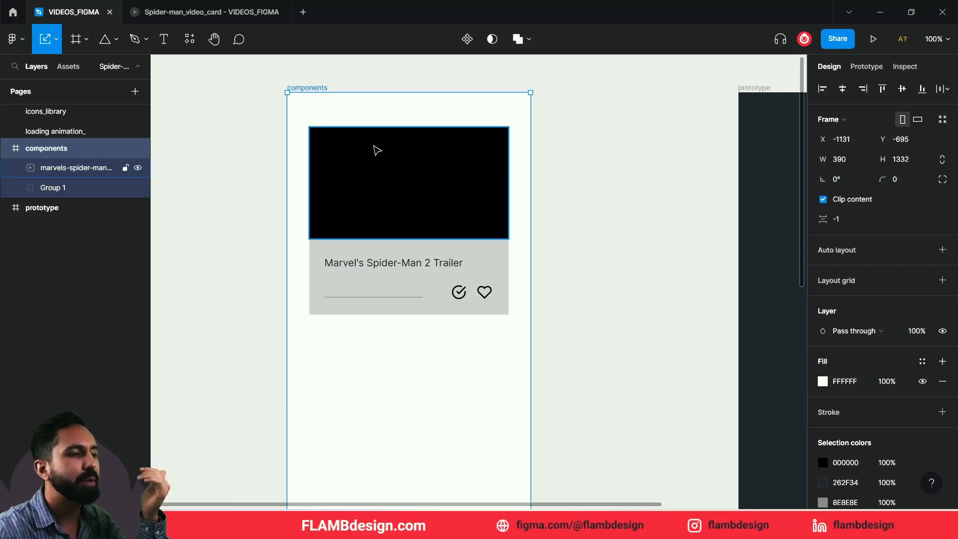
{"action": "left_click", "coordinate": [456, 284]}
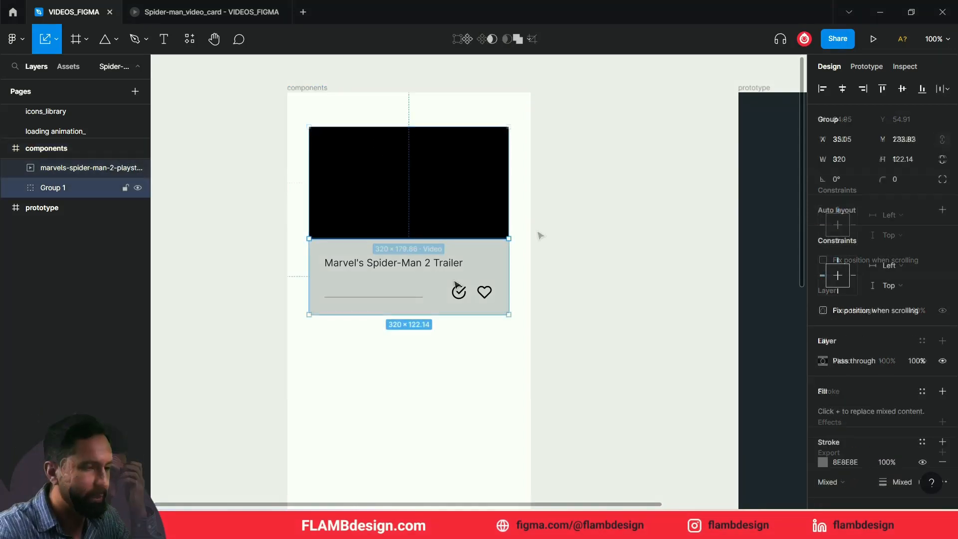
{"action": "left_click", "coordinate": [468, 186]}
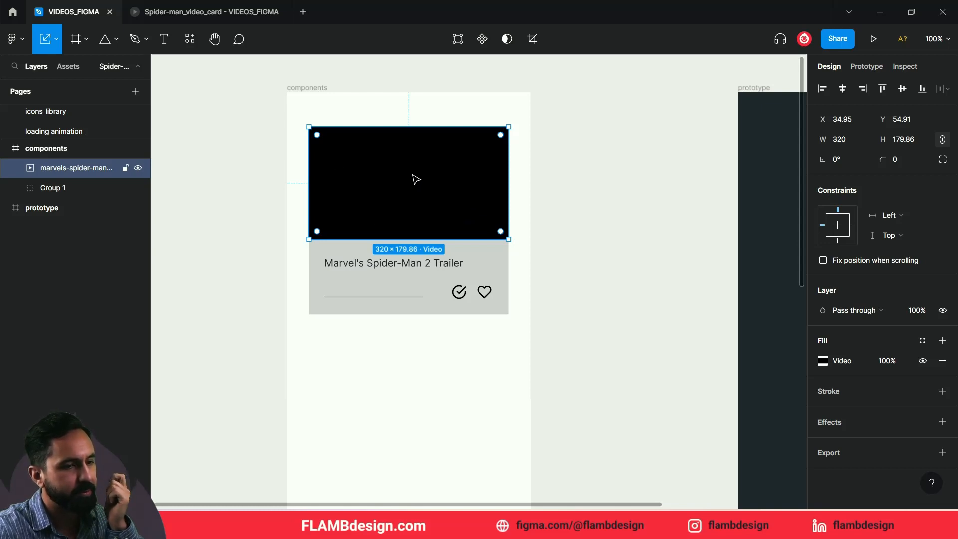
{"action": "left_click", "coordinate": [685, 202]}
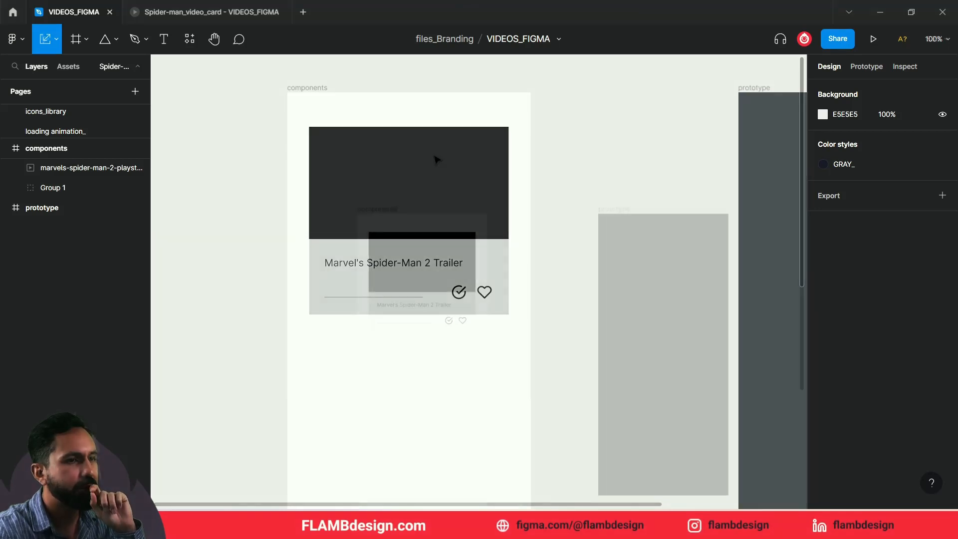
- Paste the still image of the two Spider-Man characters onto the canvas and position it over the top of the frames
{"action": "scroll", "coordinate": [440, 199], "scroll_direction": "up", "scroll_amount": 2}
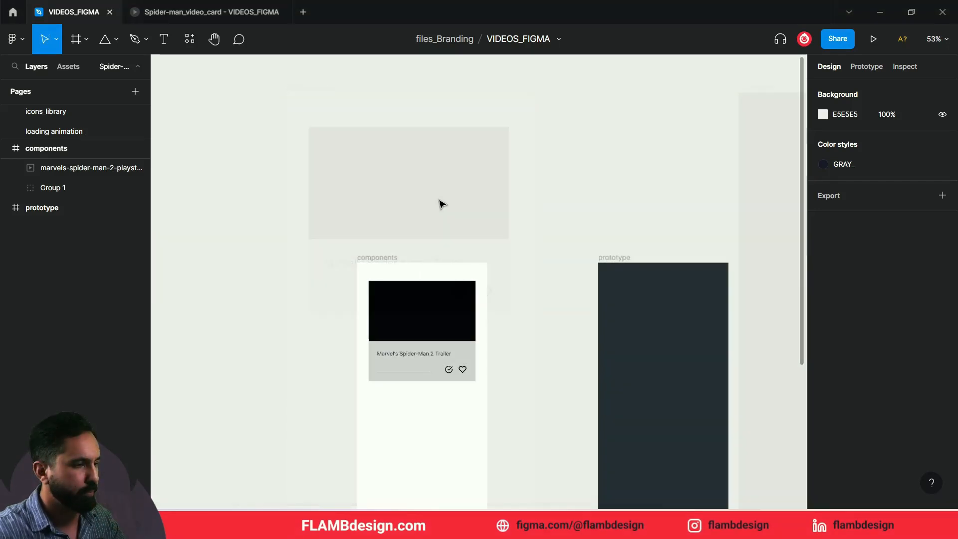
{"action": "key", "text": "ctrl+v"}
{"action": "left_click_drag", "start_coordinate": [443, 193], "coordinate": [432, 141]}
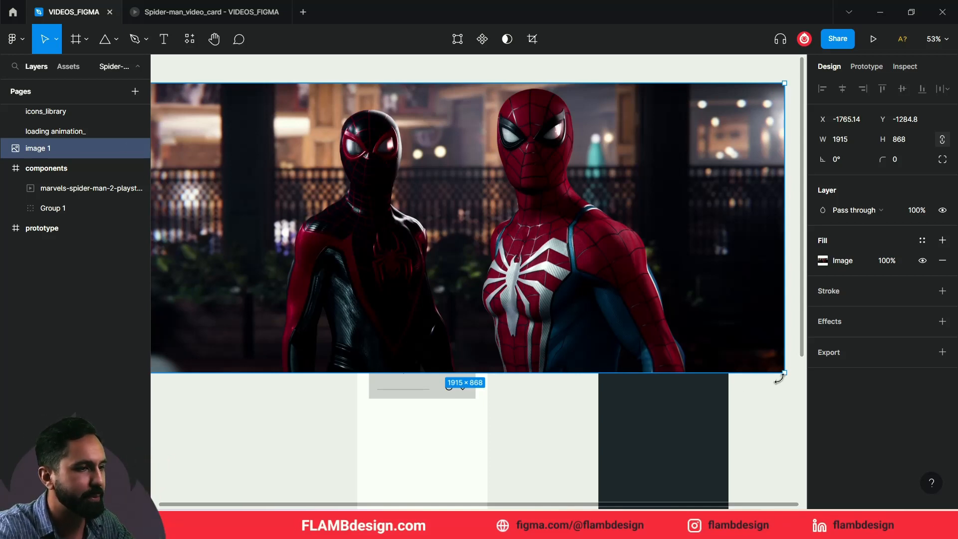
- Scale the still image down to about 817 × 370 px and place it above the components frame
{"action": "mouse_move", "coordinate": [612, 252]}
{"action": "left_mouse_down"}
{"action": "mouse_move", "coordinate": [584, 236]}
{"action": "mouse_move", "coordinate": [588, 266]}
{"action": "mouse_move", "coordinate": [608, 269]}
{"action": "mouse_move", "coordinate": [592, 241]}
{"action": "mouse_move", "coordinate": [593, 198]}
{"action": "mouse_move", "coordinate": [607, 269]}
{"action": "left_mouse_up"}
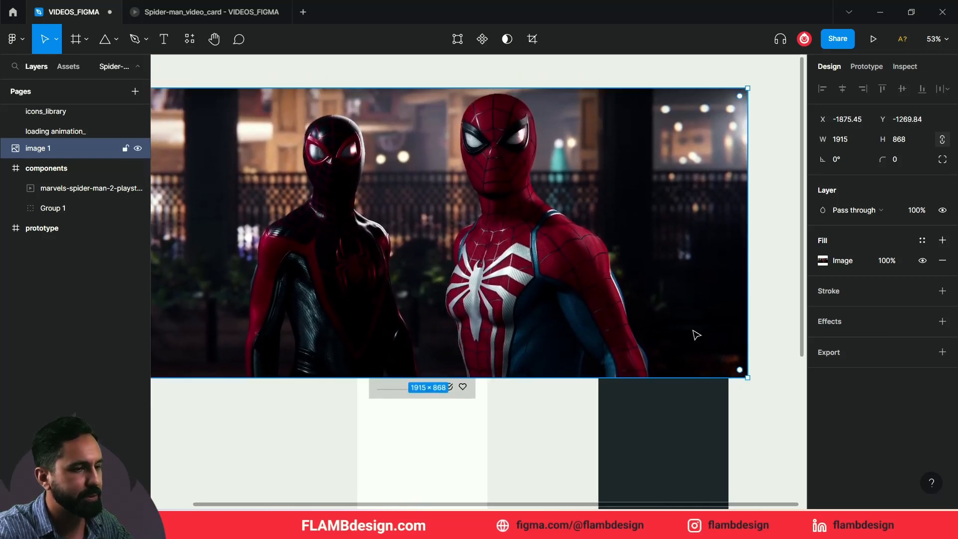
{"action": "left_click_drag", "start_coordinate": [749, 380], "coordinate": [382, 212]}
{"action": "left_click_drag", "start_coordinate": [265, 149], "coordinate": [362, 194]}
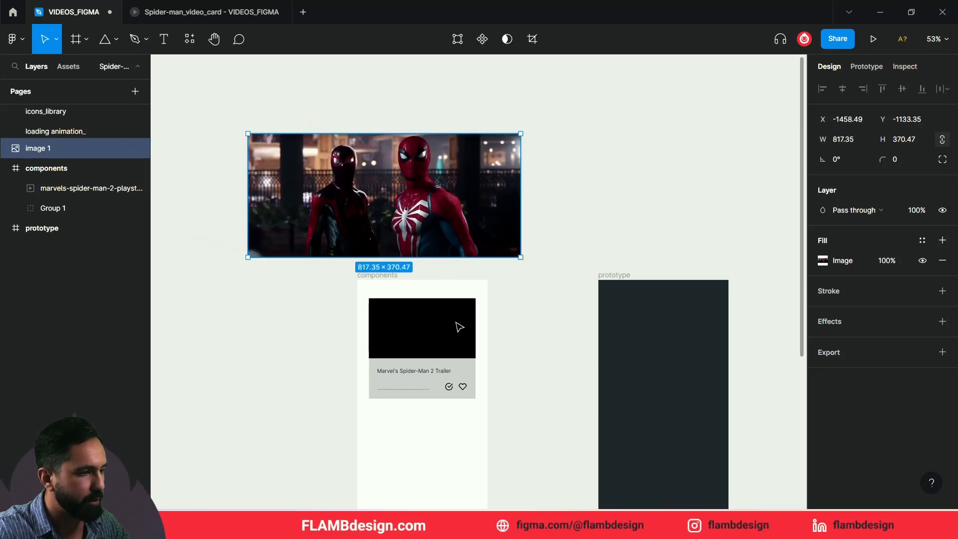
- Add a solid FF4444 fill at 100% opacity on top of the video fill in the trailer card
{"action": "left_click", "coordinate": [456, 332]}
{"action": "scroll", "coordinate": [455, 330], "scroll_direction": "up", "scroll_amount": 5}
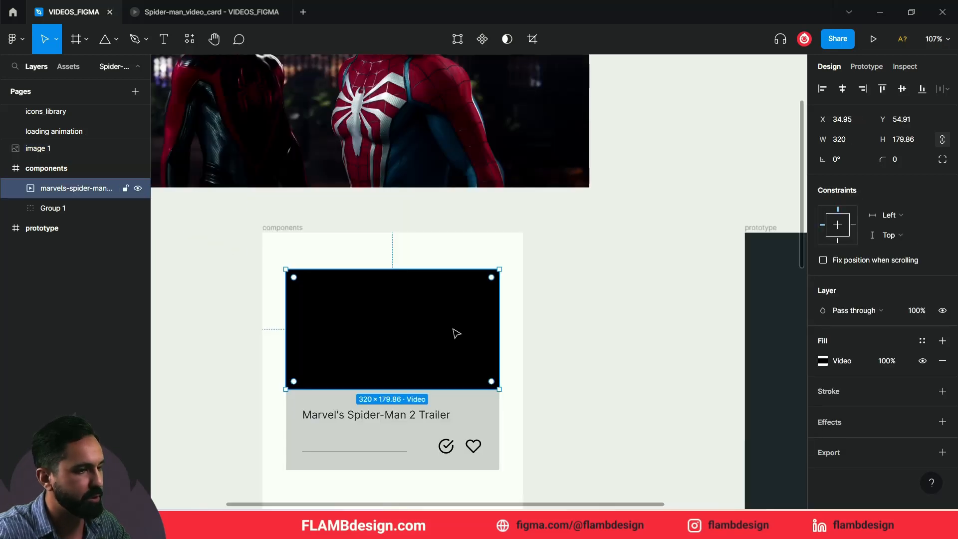
{"action": "left_click", "coordinate": [839, 363]}
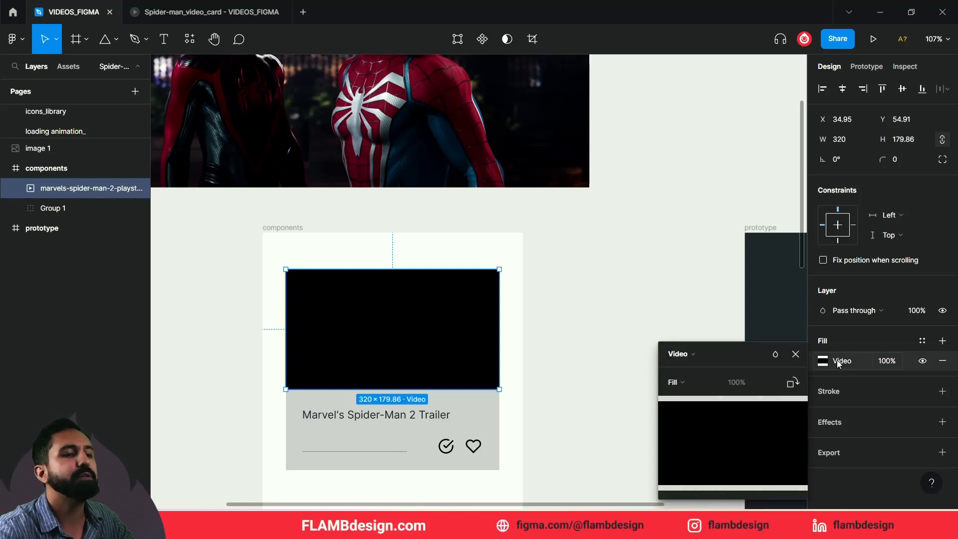
{"action": "left_click", "coordinate": [839, 363]}
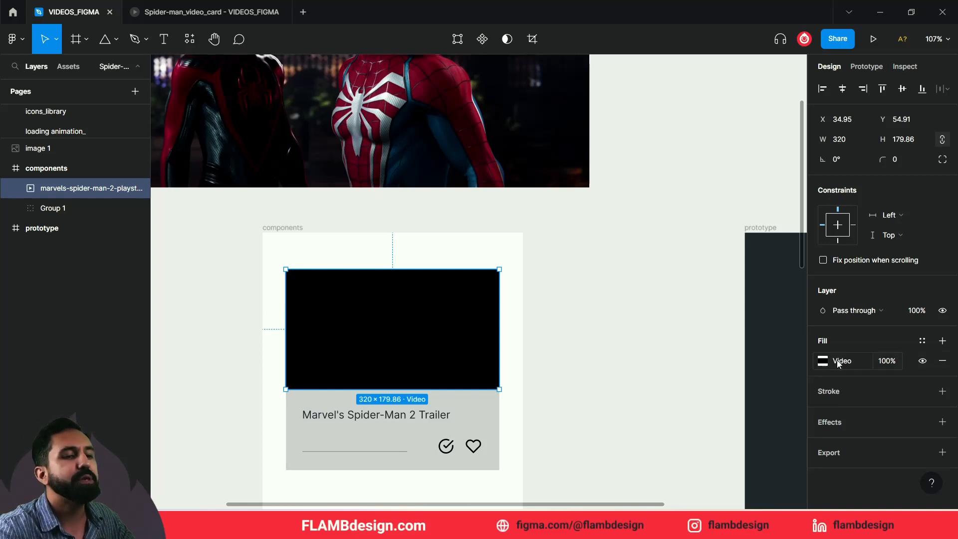
{"action": "left_click", "coordinate": [943, 341]}
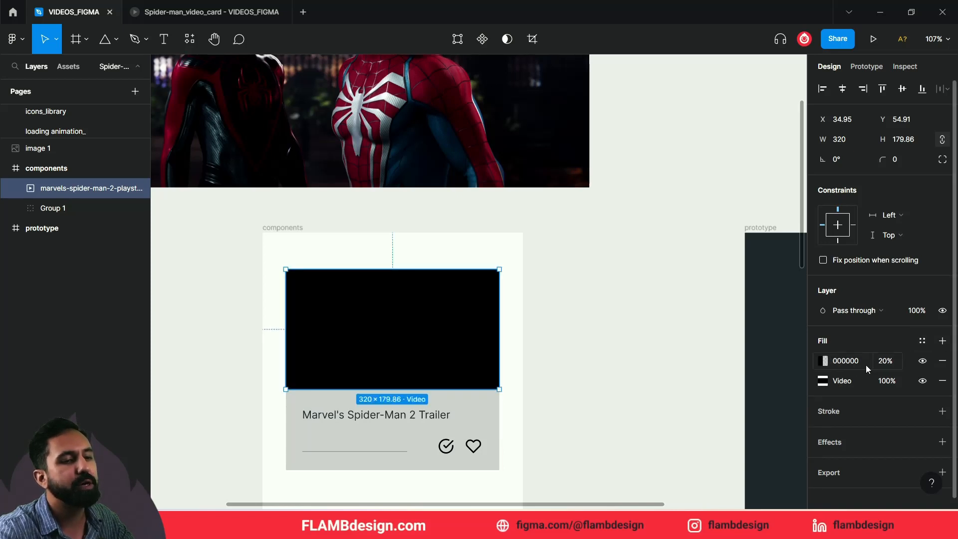
{"action": "left_click", "coordinate": [824, 361]}
{"action": "left_click_drag", "start_coordinate": [691, 239], "coordinate": [769, 196]}
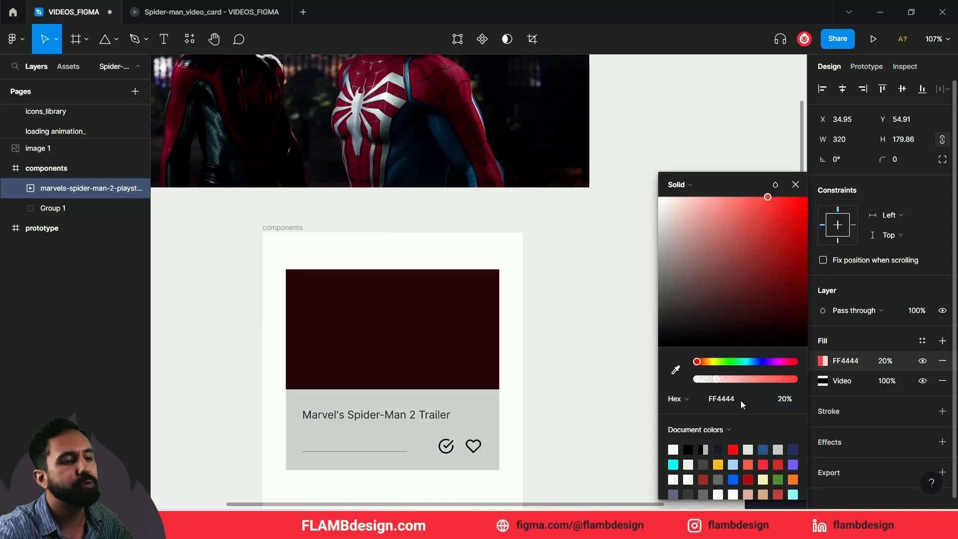
{"action": "left_click_drag", "start_coordinate": [717, 379], "coordinate": [851, 382]}
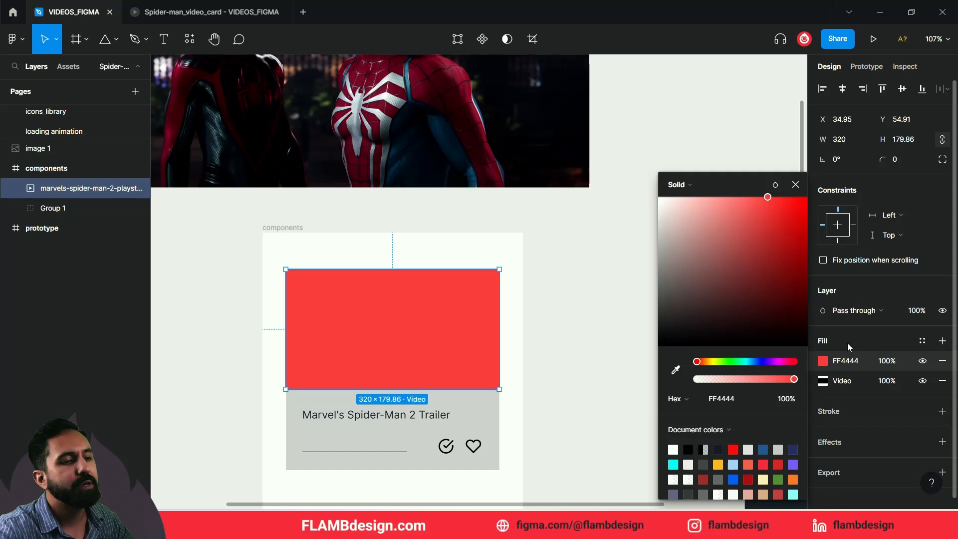
- Shrink the still image to about 521 × 236 px and copy its image fill onto the card's video as the topmost fill
{"action": "left_click", "coordinate": [495, 152]}
{"action": "left_click_drag", "start_coordinate": [471, 135], "coordinate": [462, 321]}
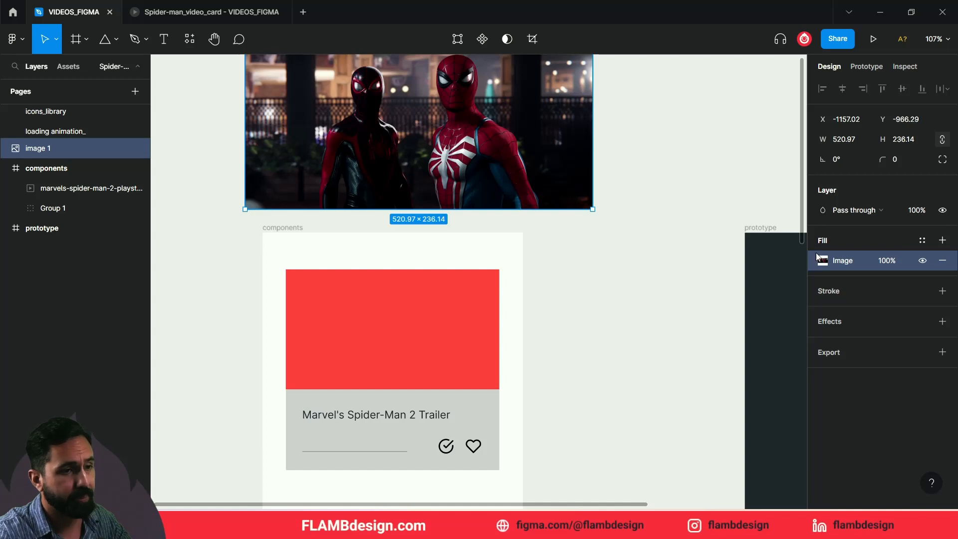
{"action": "scroll", "coordinate": [466, 115], "scroll_direction": "up", "scroll_amount": 1}
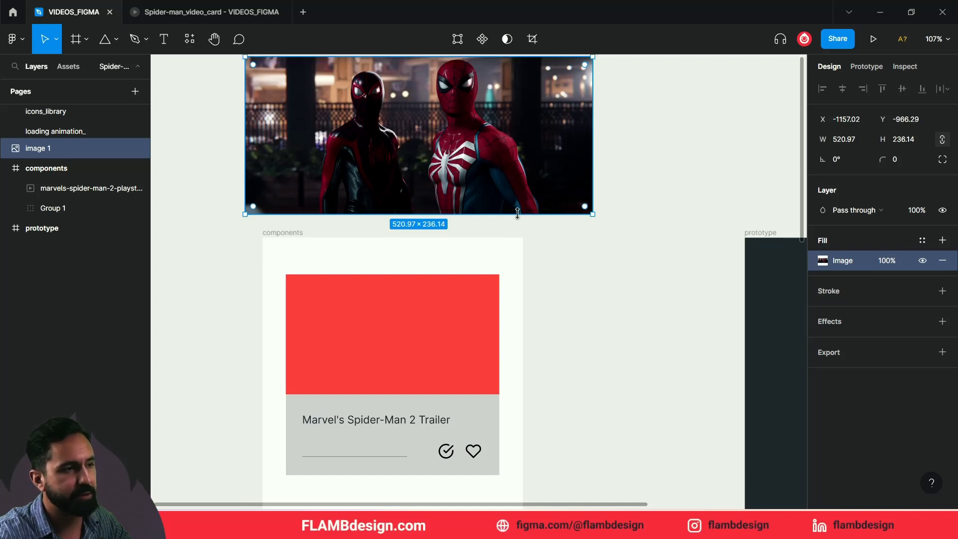
{"action": "left_click", "coordinate": [404, 349]}
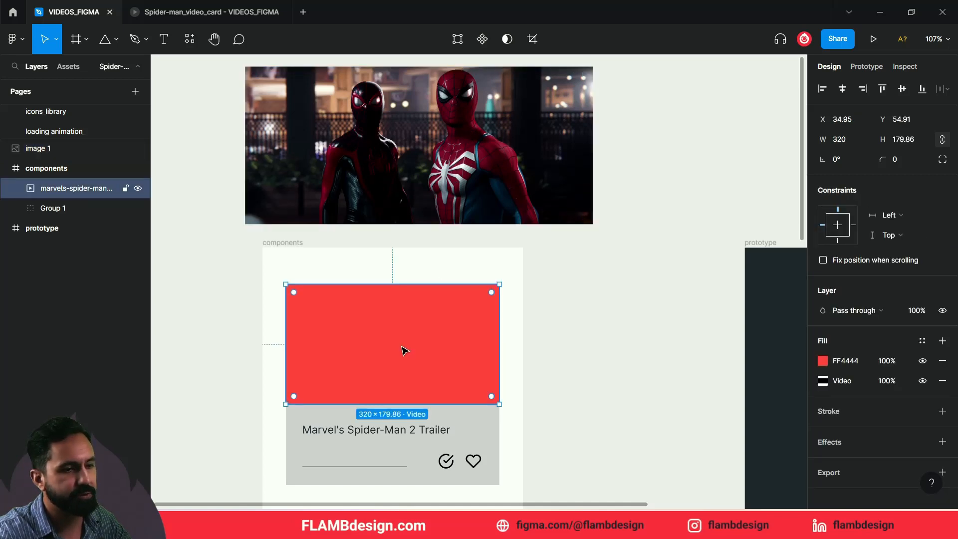
{"action": "left_click", "coordinate": [815, 363]}
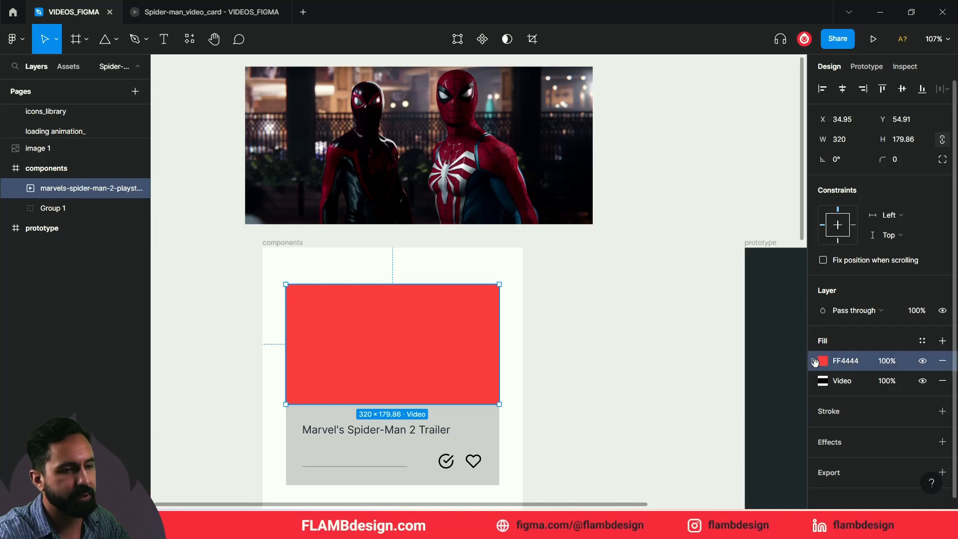
{"action": "key", "text": "ctrl+v"}
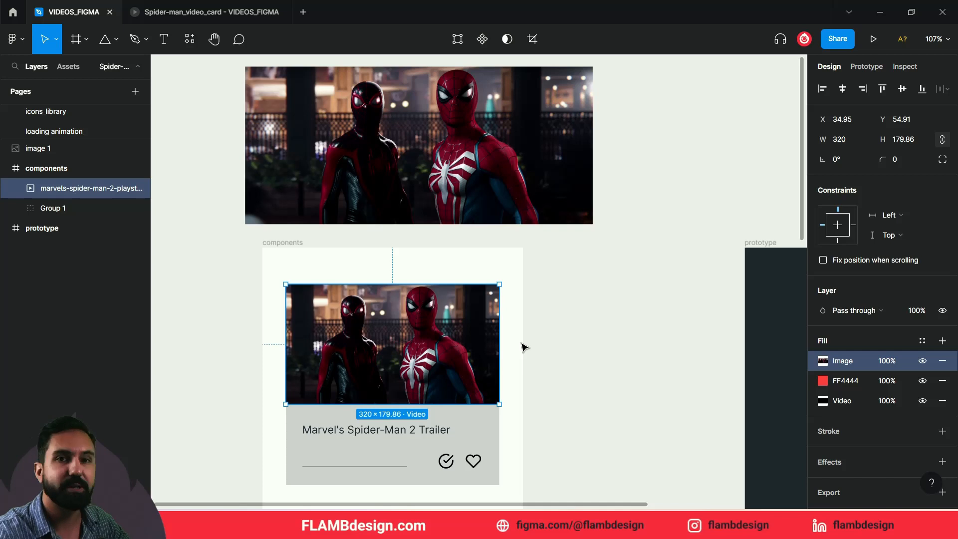
- Delete the standalone still image above the frame and remove the red FF4444 fill from the card's video
{"action": "left_click", "coordinate": [543, 173]}
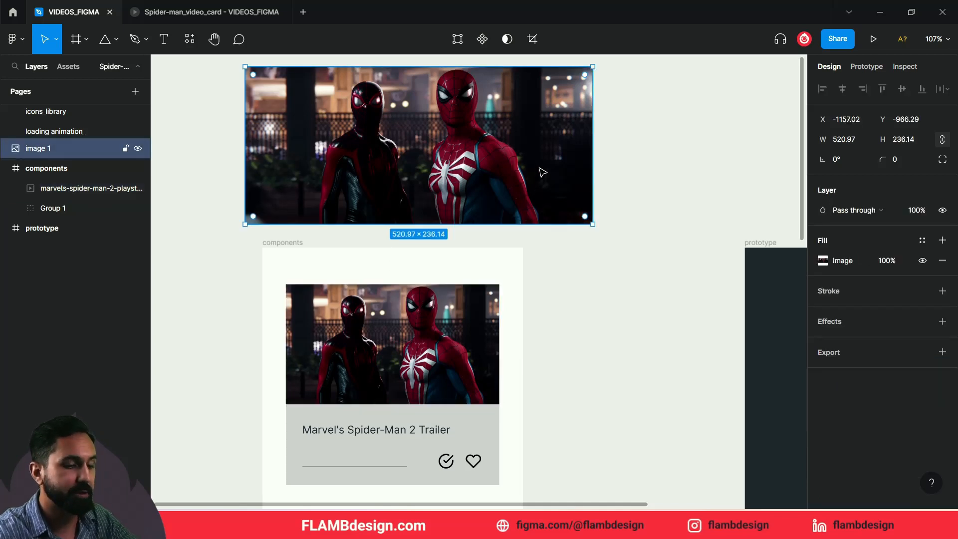
{"action": "key", "text": "Delete"}
{"action": "left_click", "coordinate": [441, 333]}
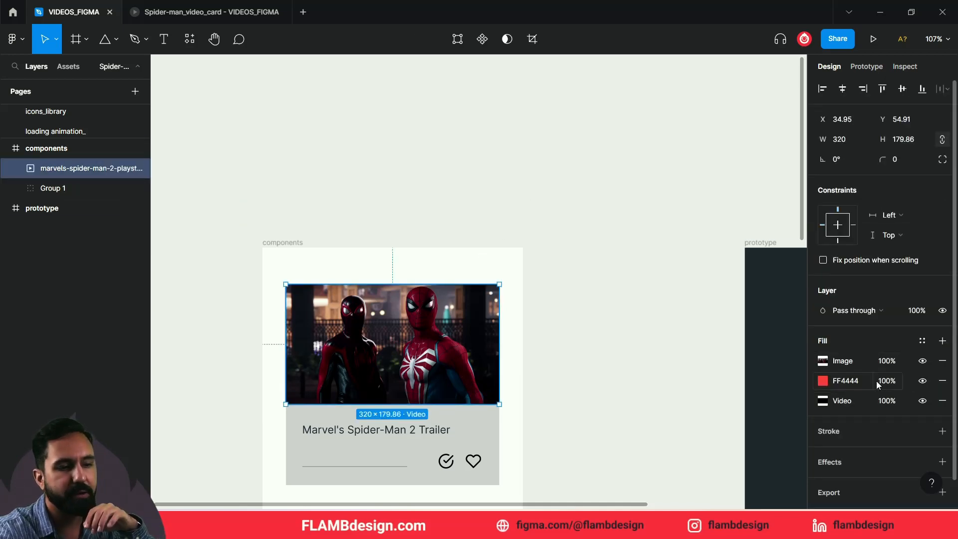
{"action": "left_click", "coordinate": [943, 382]}
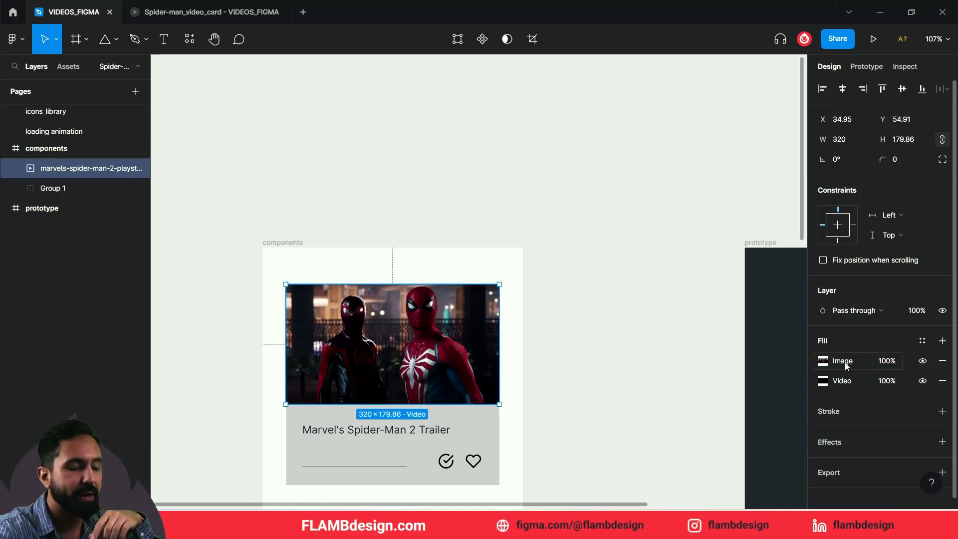
- Moderately raise the exposure and slightly raise the saturation of the image fill on the card's video
{"action": "left_click", "coordinate": [847, 365]}
{"action": "left_click", "coordinate": [845, 362]}
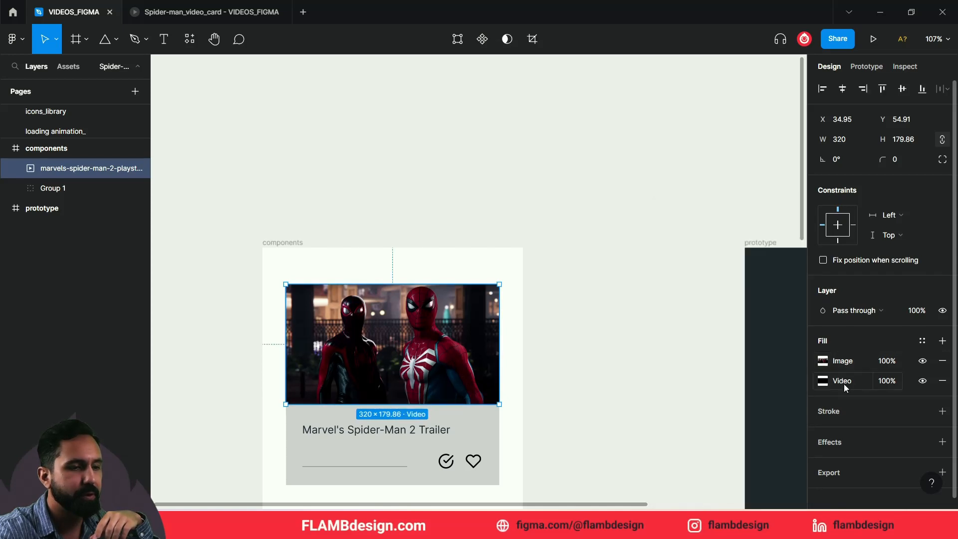
{"action": "left_click", "coordinate": [841, 364]}
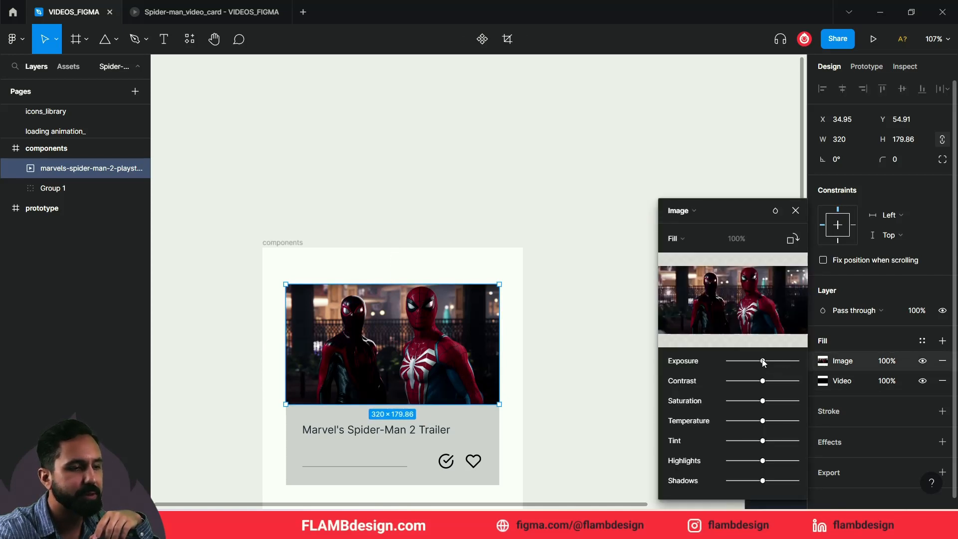
{"action": "left_click_drag", "start_coordinate": [764, 361], "coordinate": [777, 368]}
{"action": "left_click_drag", "start_coordinate": [763, 402], "coordinate": [772, 406]}
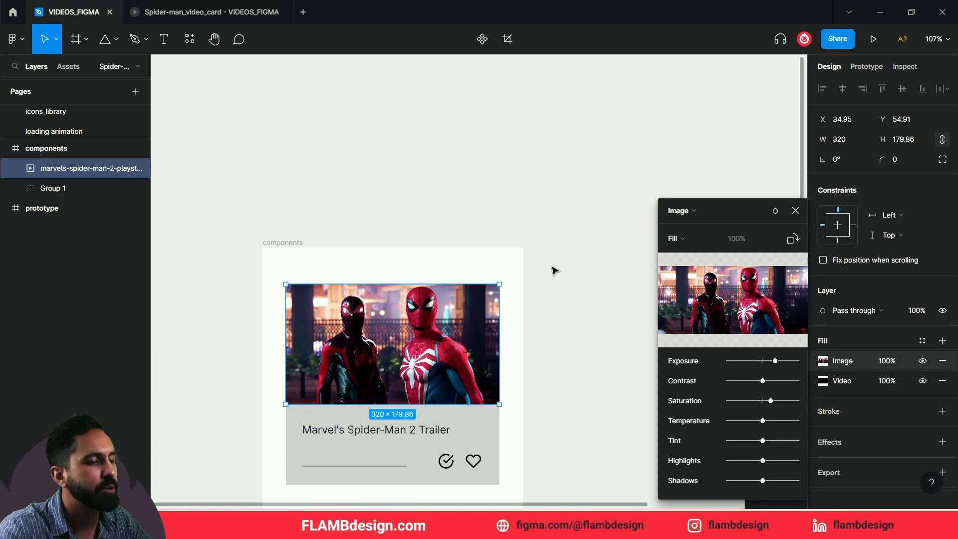
{"action": "key", "text": "Escape"}
{"action": "left_click", "coordinate": [588, 316]}
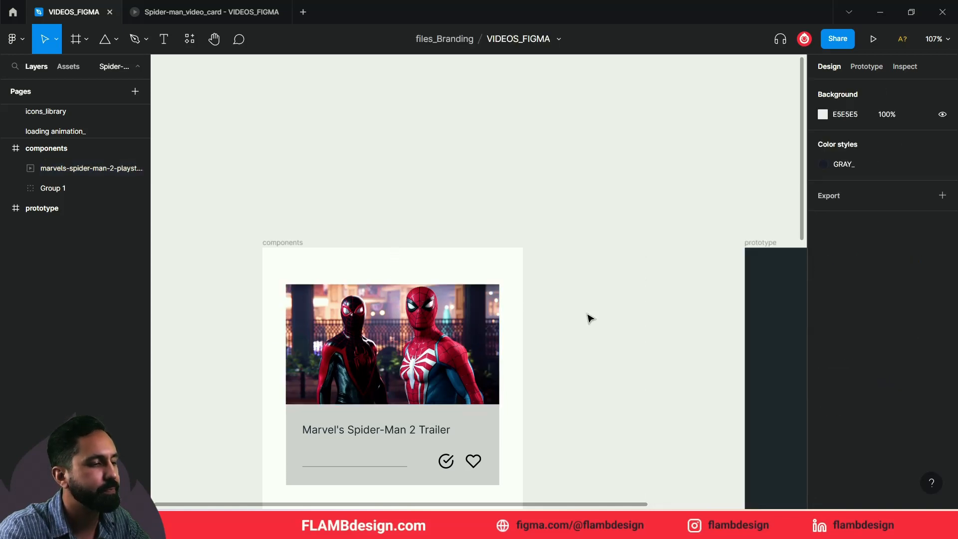
{"action": "left_click", "coordinate": [473, 331]}
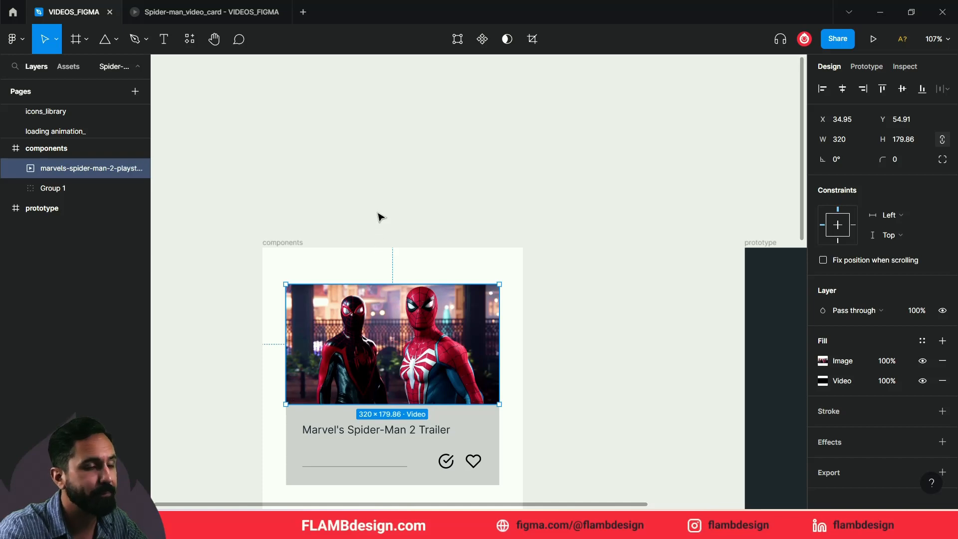
{"action": "left_click", "coordinate": [384, 197]}
{"action": "left_click", "coordinate": [415, 329]}
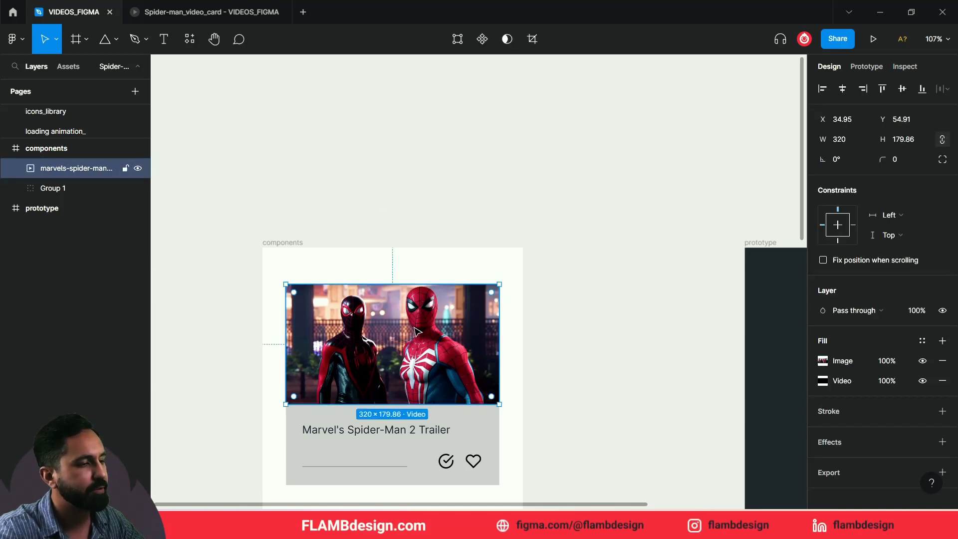
{"action": "left_click", "coordinate": [394, 192]}
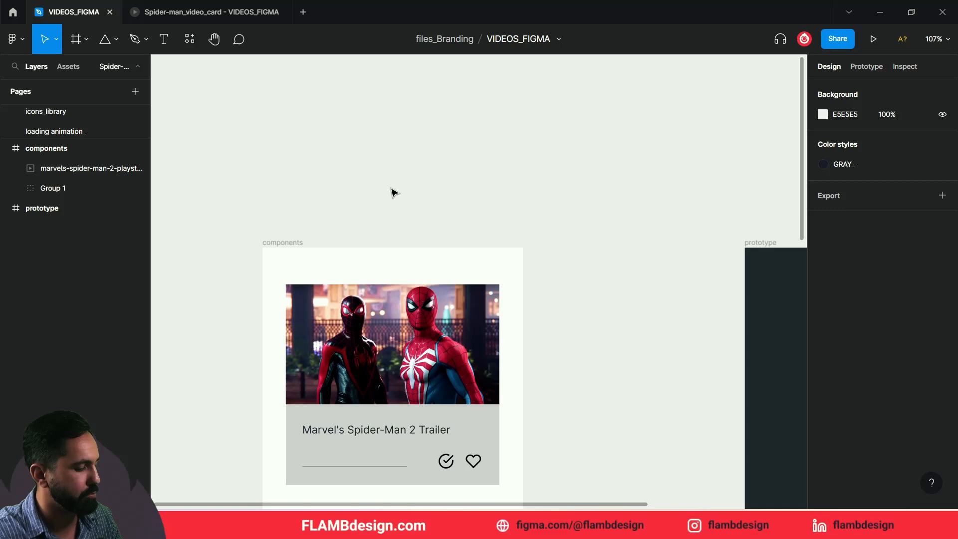
- Draw a triangle about 103 × 103 px, rotate it to -90° so it points right, and centre it over the card's video
{"action": "left_click", "coordinate": [115, 44]}
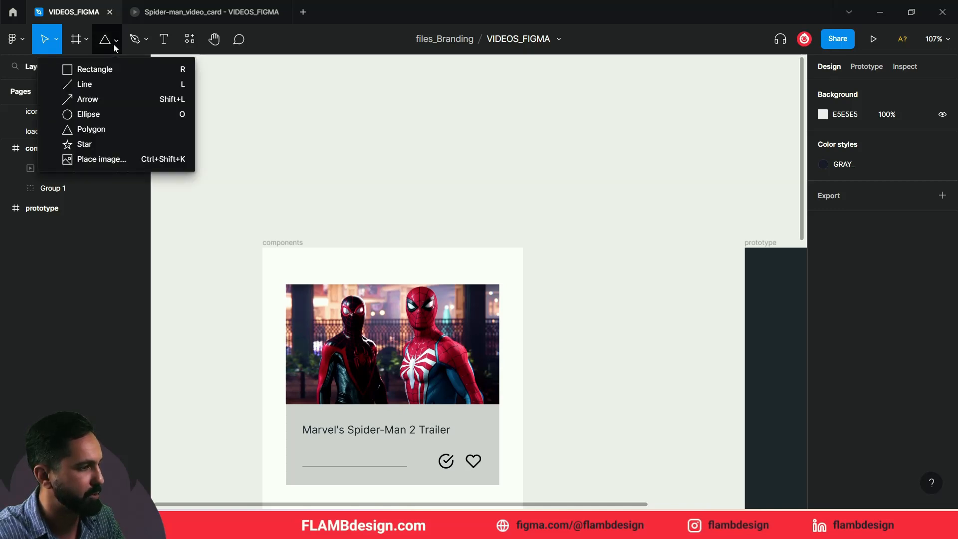
{"action": "left_click", "coordinate": [97, 134]}
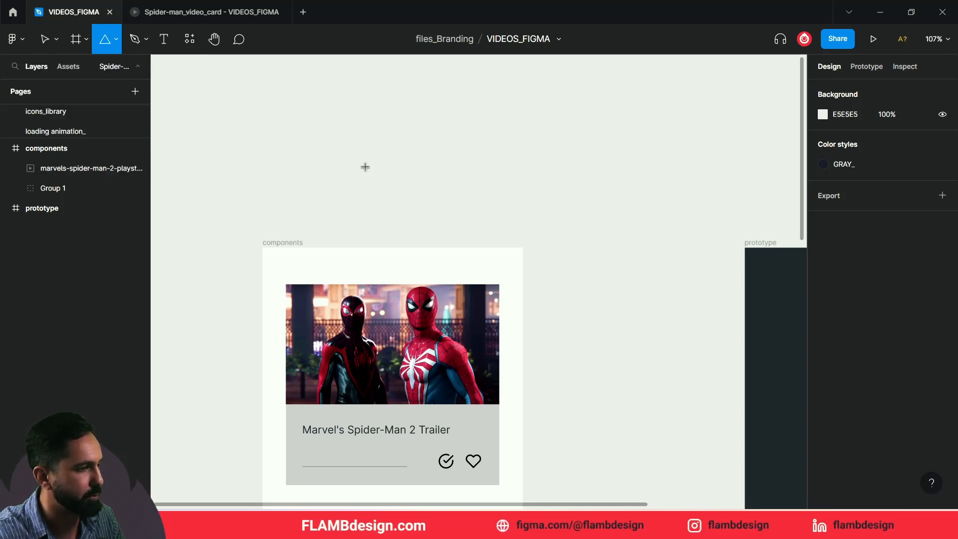
{"action": "left_click_drag", "start_coordinate": [371, 151], "coordinate": [418, 206]}
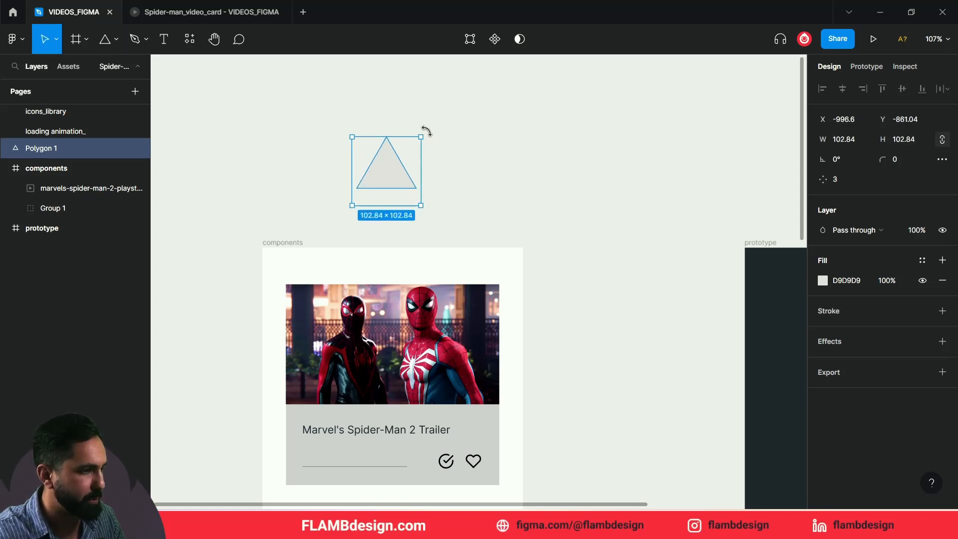
{"action": "left_click_drag", "start_coordinate": [426, 131], "coordinate": [427, 206]}
{"action": "left_click_drag", "start_coordinate": [394, 175], "coordinate": [399, 345]}
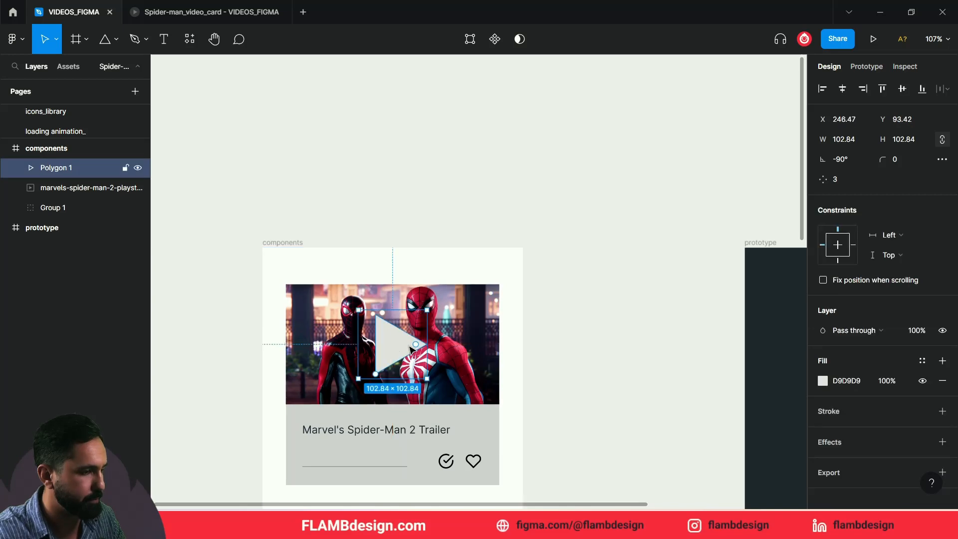
- Round the corners of the play triangle to a radius of 6
{"action": "scroll", "coordinate": [417, 348], "scroll_direction": "up", "scroll_amount": 3}
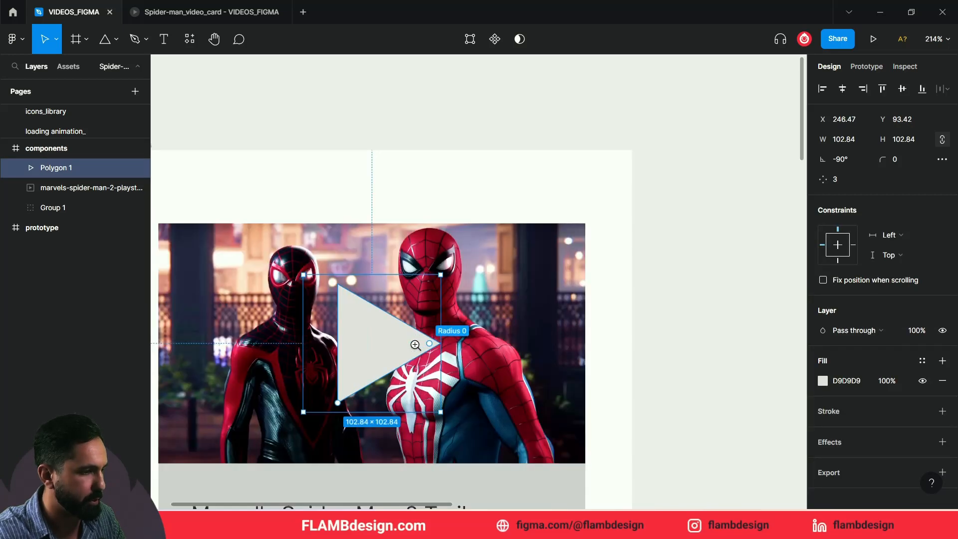
{"action": "left_click_drag", "start_coordinate": [401, 336], "coordinate": [490, 270]}
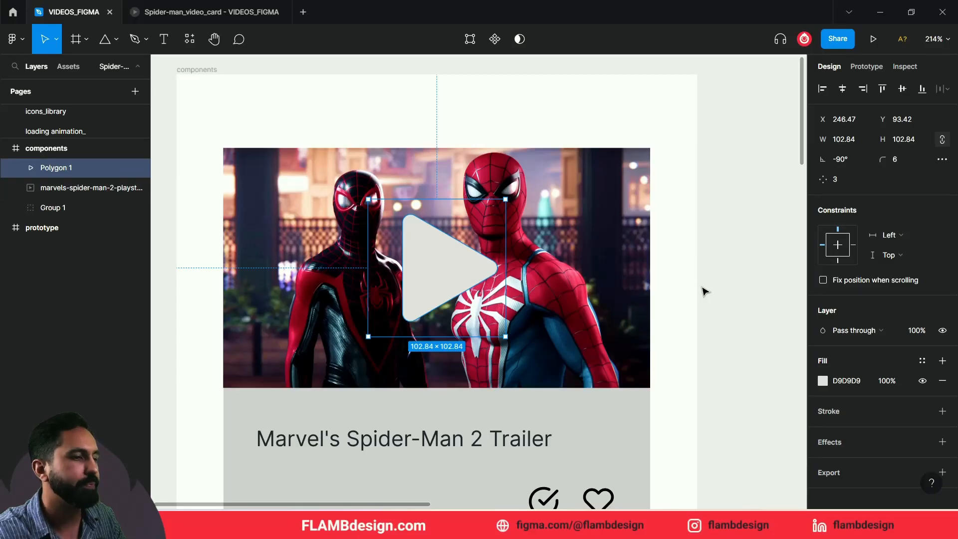
{"action": "left_click", "coordinate": [705, 290]}
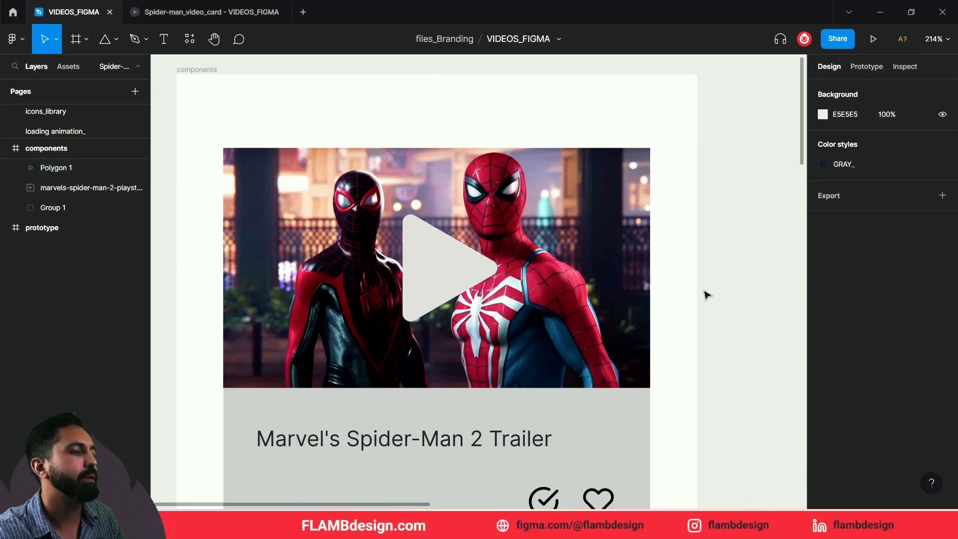
{"action": "left_click", "coordinate": [434, 266]}
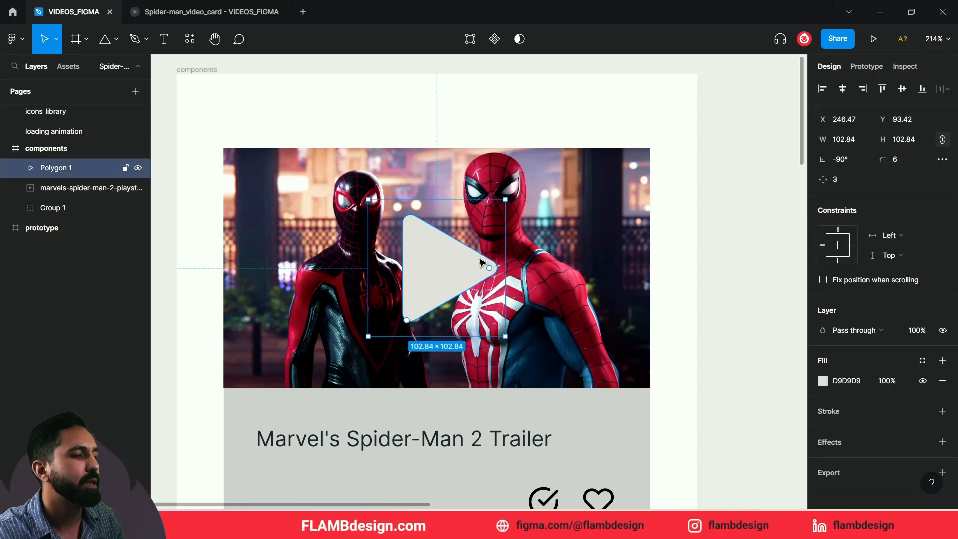
- Add a 000000 fill at 40% opacity above the image fill of the card's video
{"action": "left_click", "coordinate": [624, 253]}
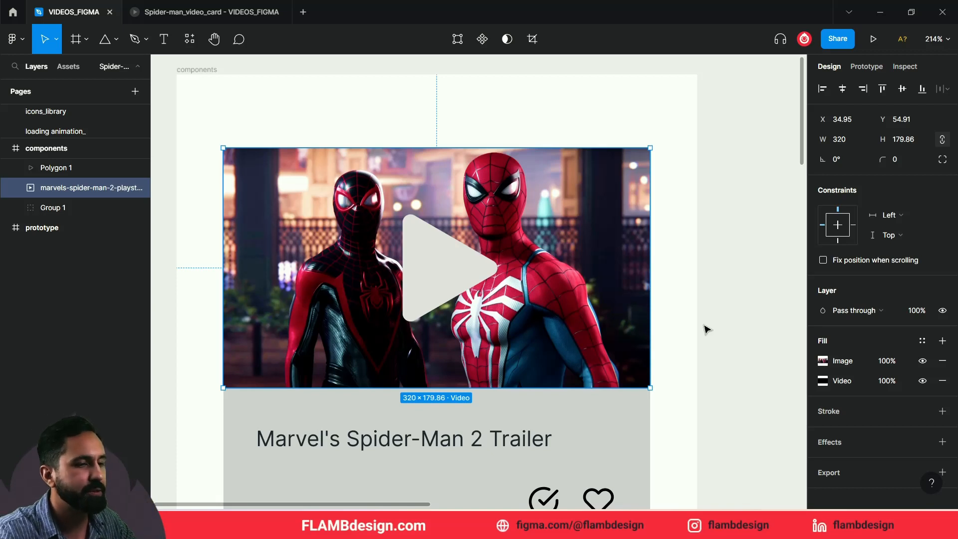
{"action": "left_click", "coordinate": [861, 361]}
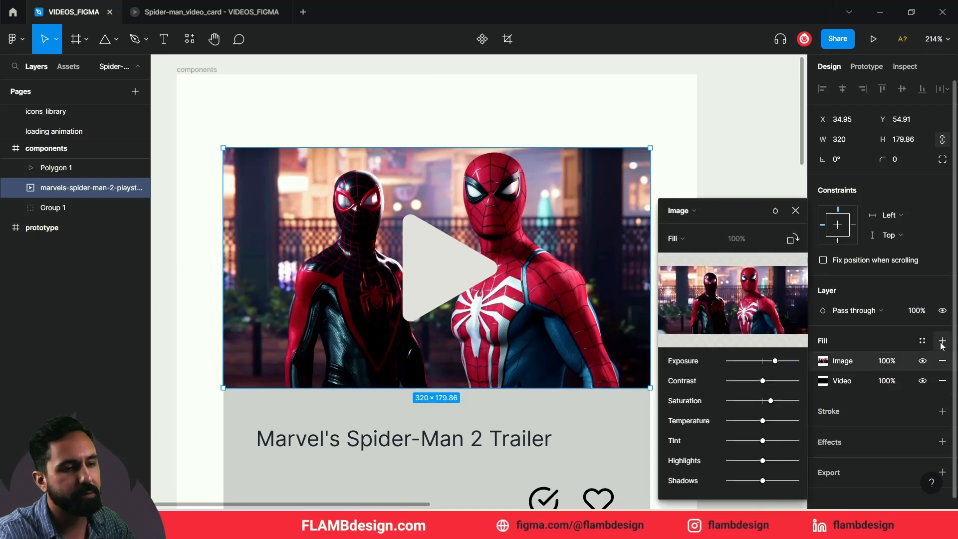
{"action": "left_click", "coordinate": [943, 341]}
{"action": "left_click", "coordinate": [838, 366]}
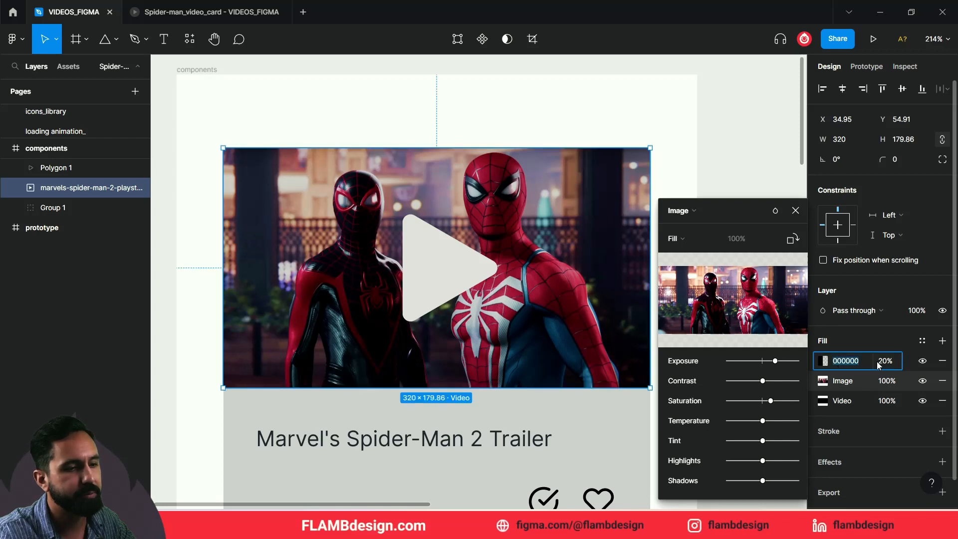
{"action": "left_click_drag", "start_coordinate": [875, 360], "coordinate": [898, 365]}
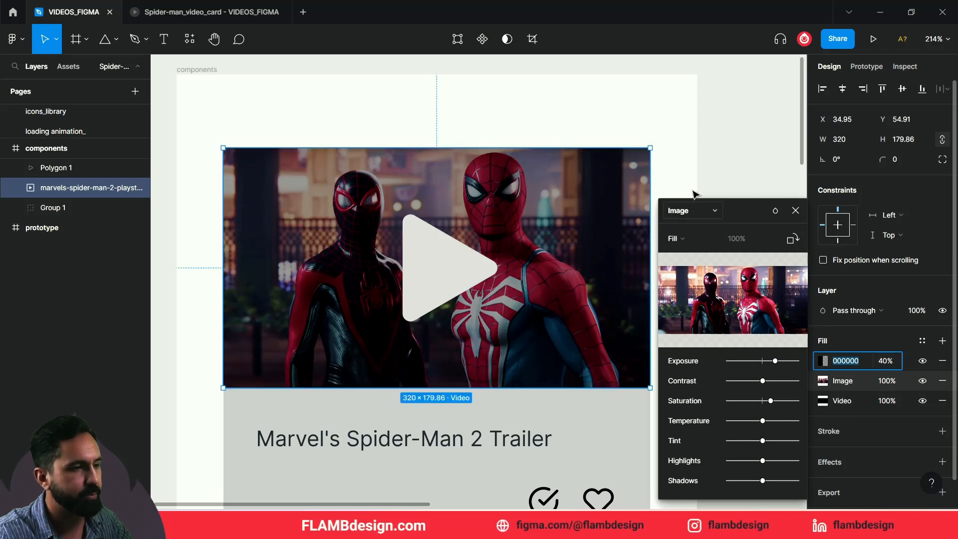
- Set the blend mode of the 000000 fill on the card's video to Multiply
{"action": "left_click", "coordinate": [706, 167]}
{"action": "scroll", "coordinate": [707, 173], "scroll_direction": "down", "scroll_amount": 1}
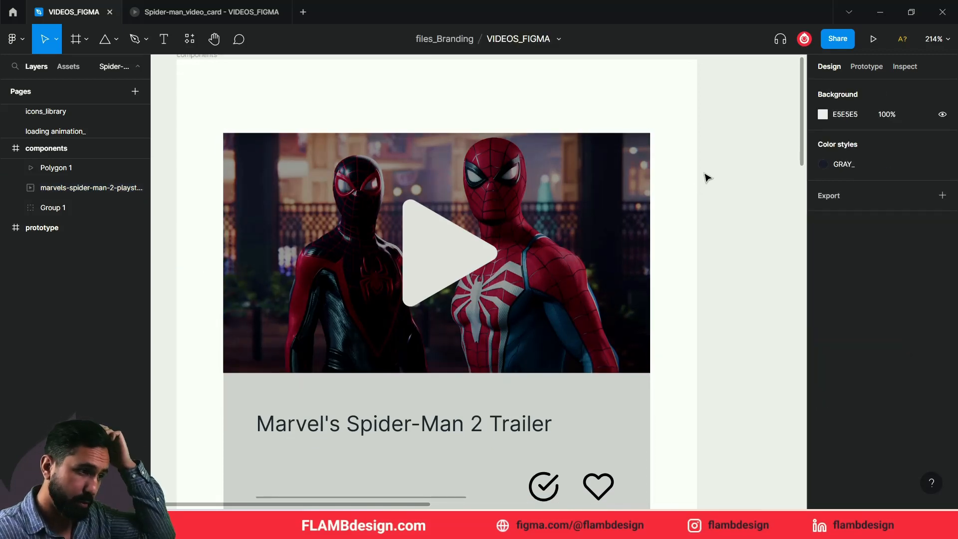
{"action": "scroll", "coordinate": [705, 178], "scroll_direction": "up", "scroll_amount": 2}
{"action": "scroll", "coordinate": [704, 178], "scroll_direction": "down", "scroll_amount": 3}
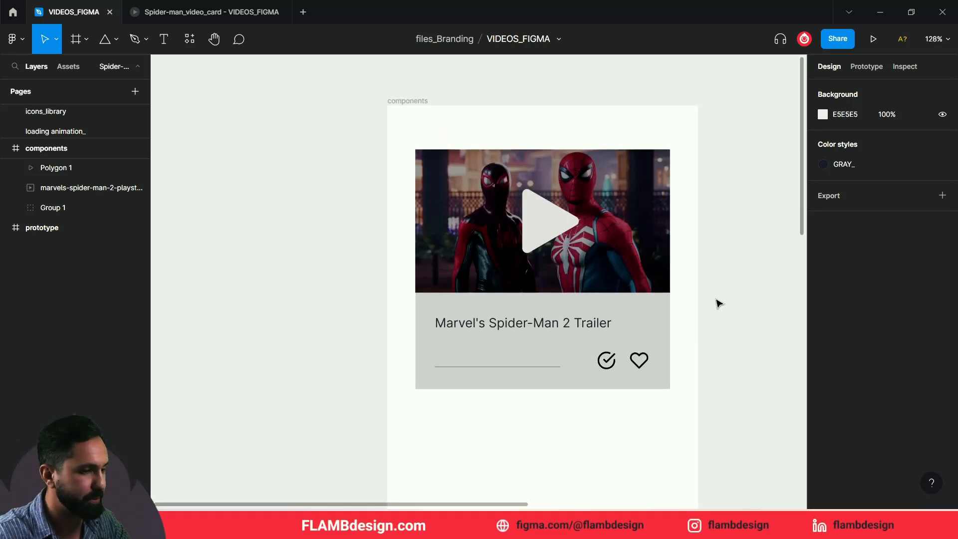
{"action": "scroll", "coordinate": [719, 302], "scroll_direction": "down", "scroll_amount": 2}
{"action": "left_click_drag", "start_coordinate": [721, 208], "coordinate": [596, 222]}
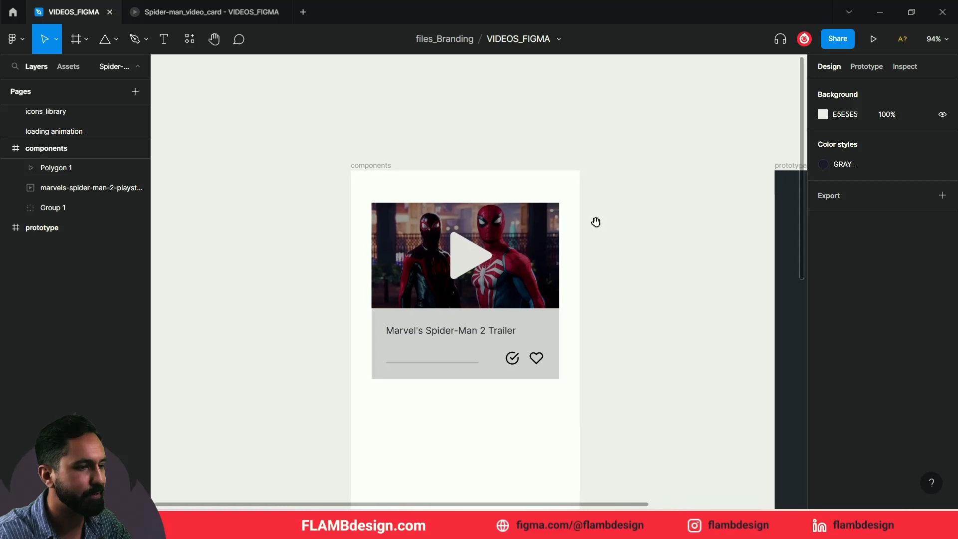
{"action": "left_click", "coordinate": [469, 268]}
{"action": "left_click", "coordinate": [517, 253]}
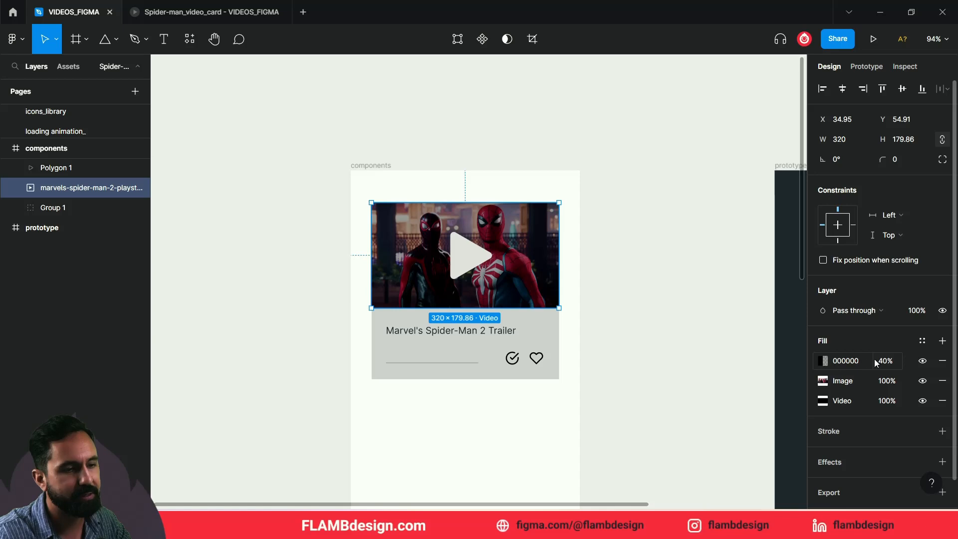
{"action": "left_click", "coordinate": [837, 367]}
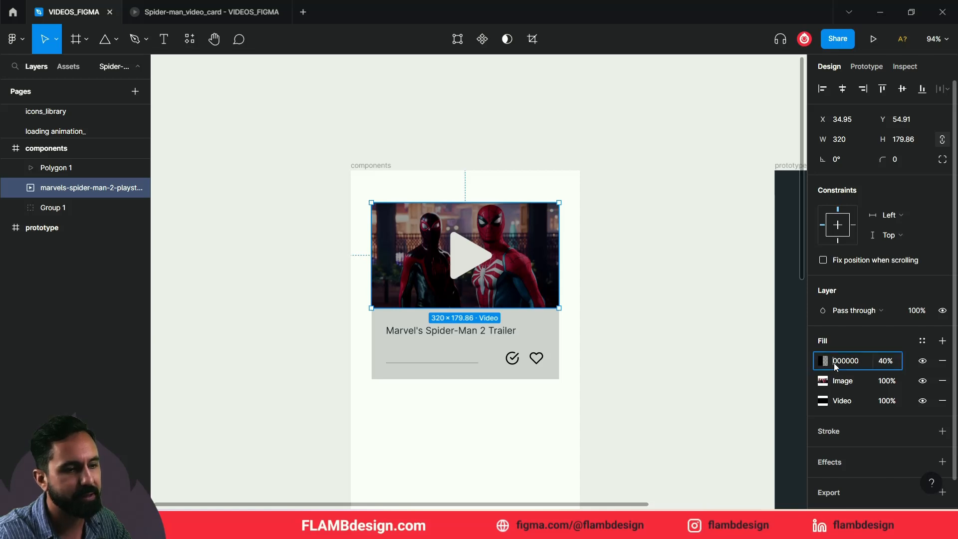
{"action": "left_click", "coordinate": [823, 364]}
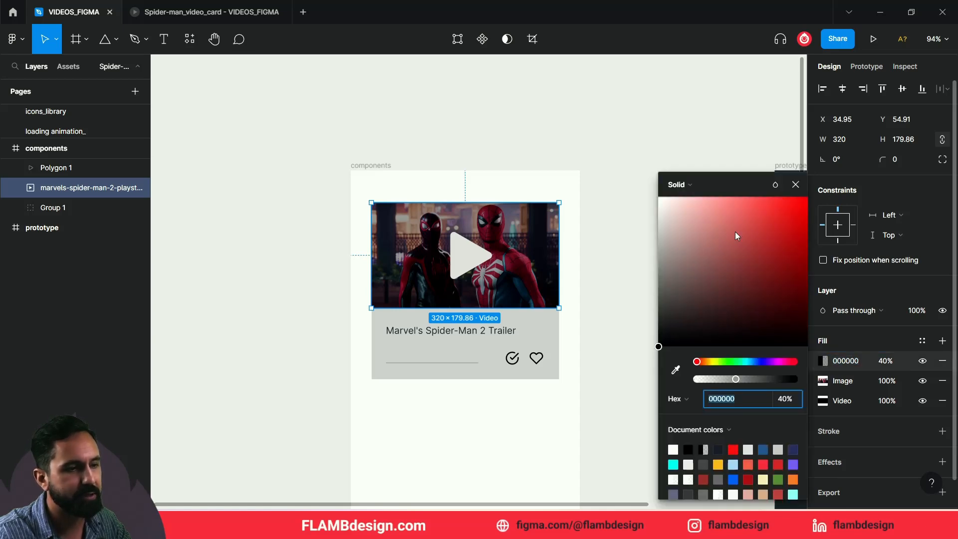
{"action": "left_click", "coordinate": [779, 186]}
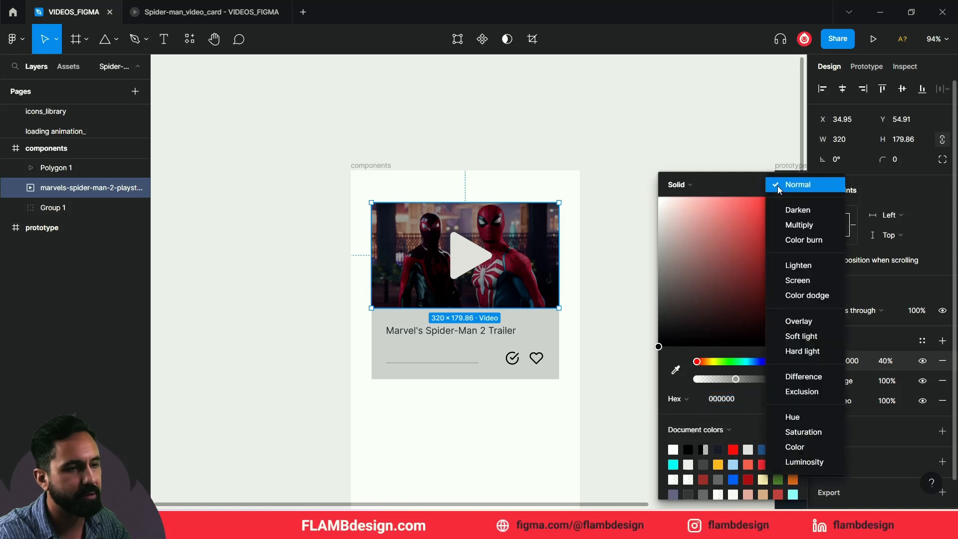
{"action": "left_click", "coordinate": [797, 226]}
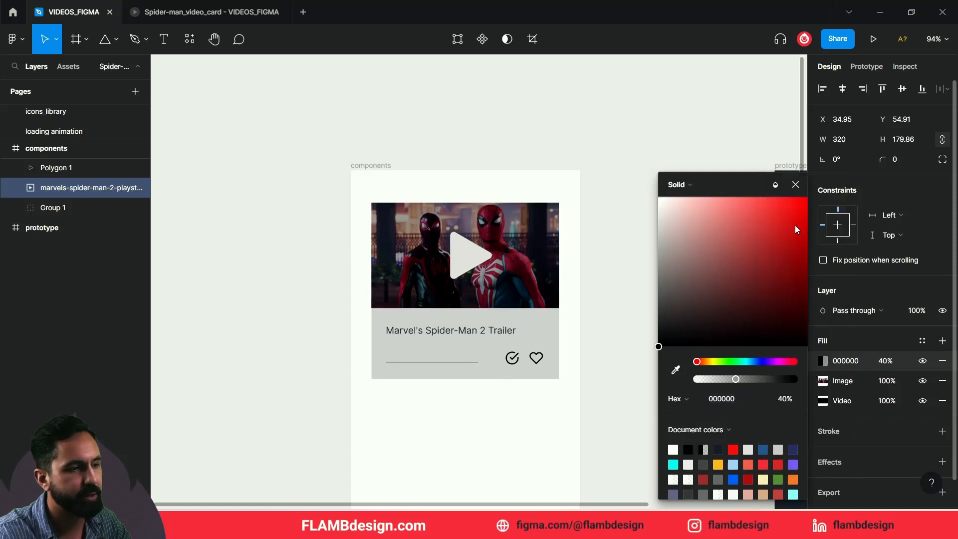
{"action": "left_click", "coordinate": [796, 185]}
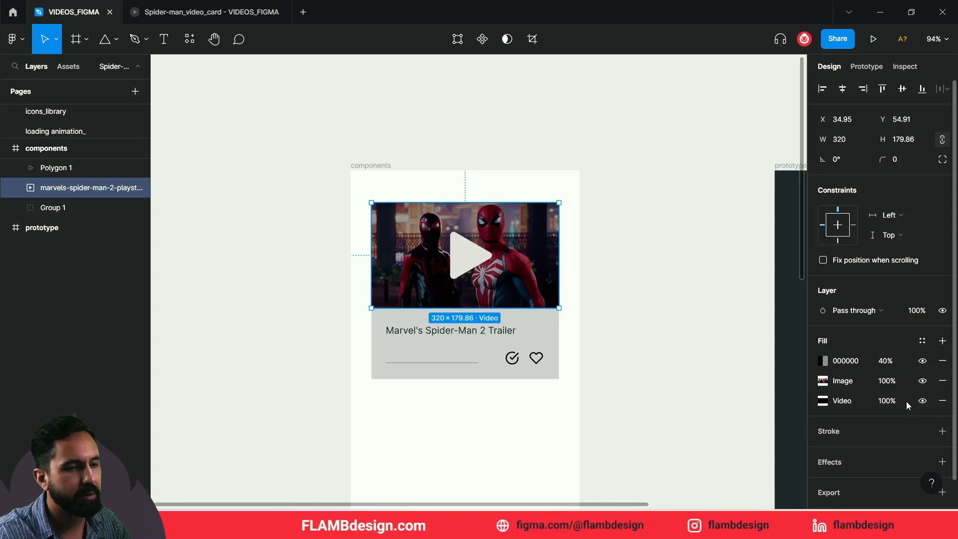
- Compare the card's video with its image fill hidden and shown, leaving the fill visible
{"action": "left_click", "coordinate": [838, 385]}
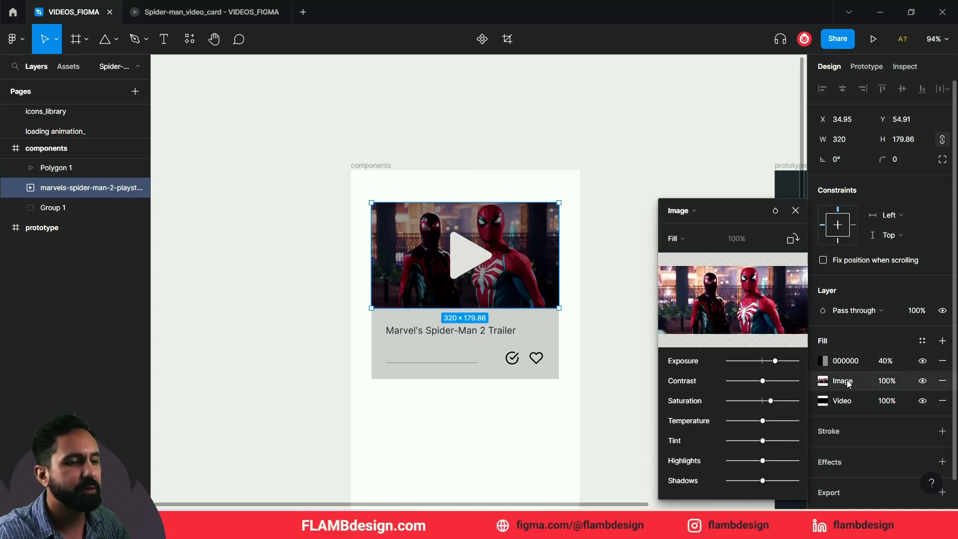
{"action": "left_click", "coordinate": [922, 381]}
{"action": "left_click", "coordinate": [922, 382]}
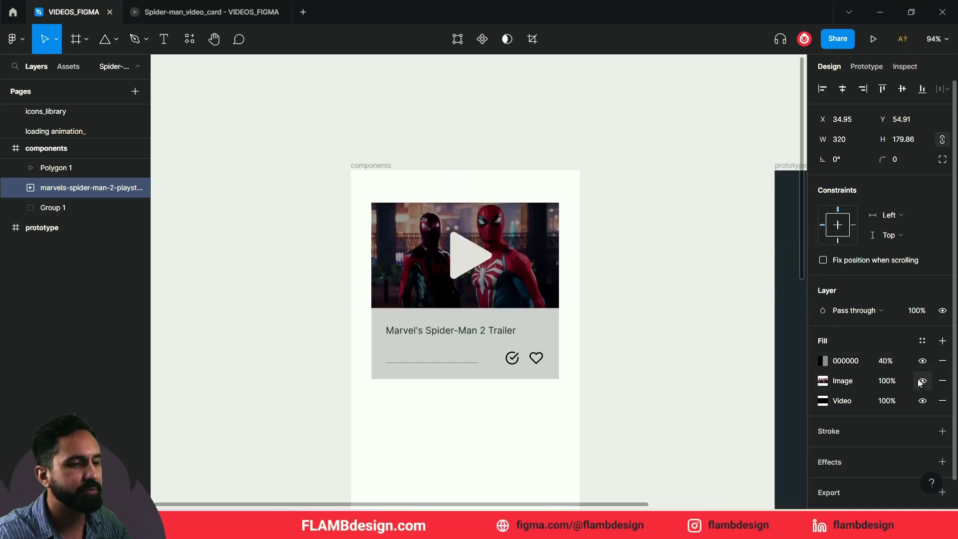
{"action": "left_click", "coordinate": [645, 274]}
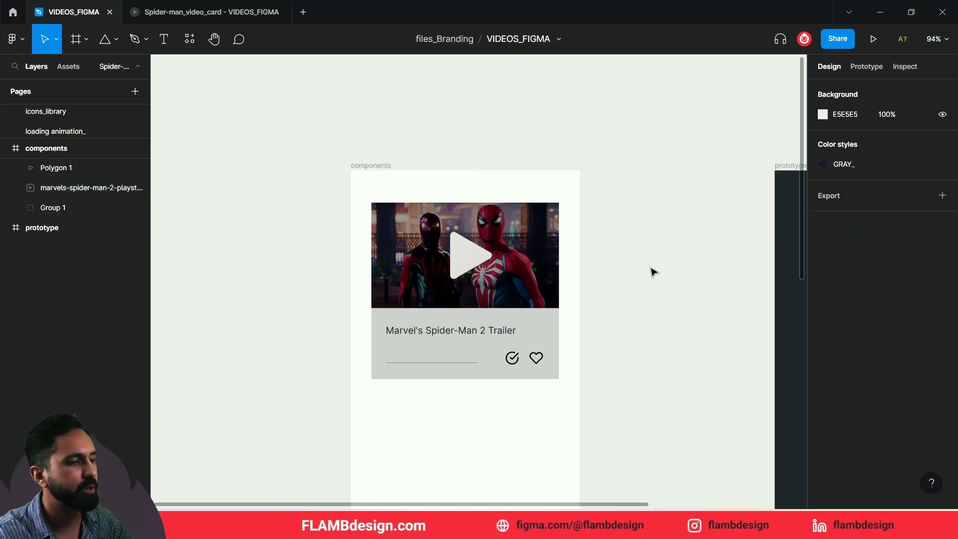
- Group the play triangle together with the card's video
{"action": "left_click", "coordinate": [471, 364]}
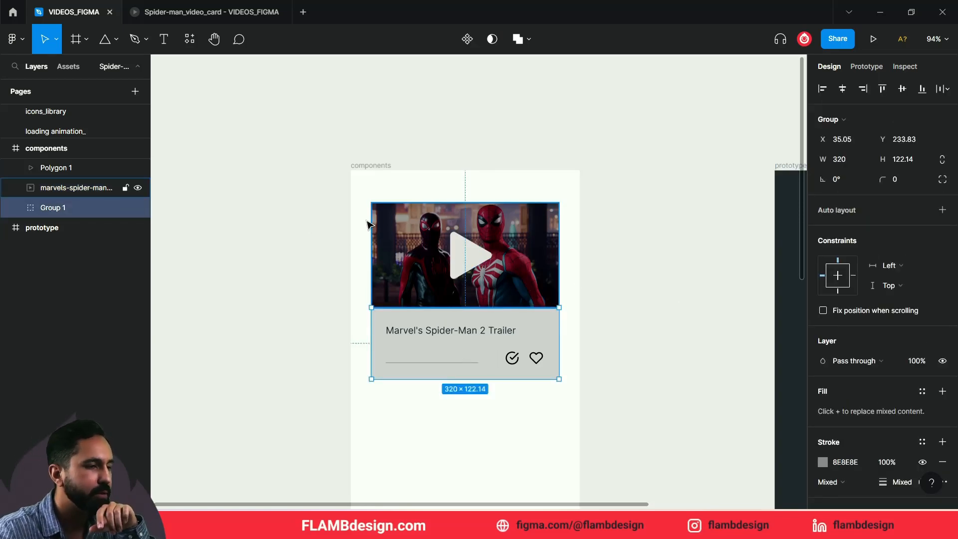
{"action": "left_click", "coordinate": [305, 239]}
{"action": "left_click_drag", "start_coordinate": [305, 238], "coordinate": [555, 276]}
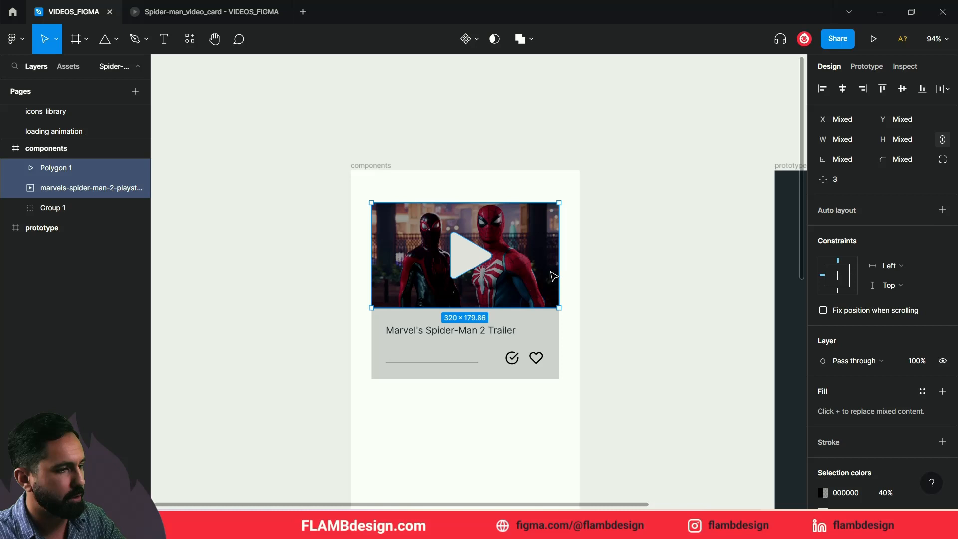
{"action": "key", "text": "ctrl+g"}
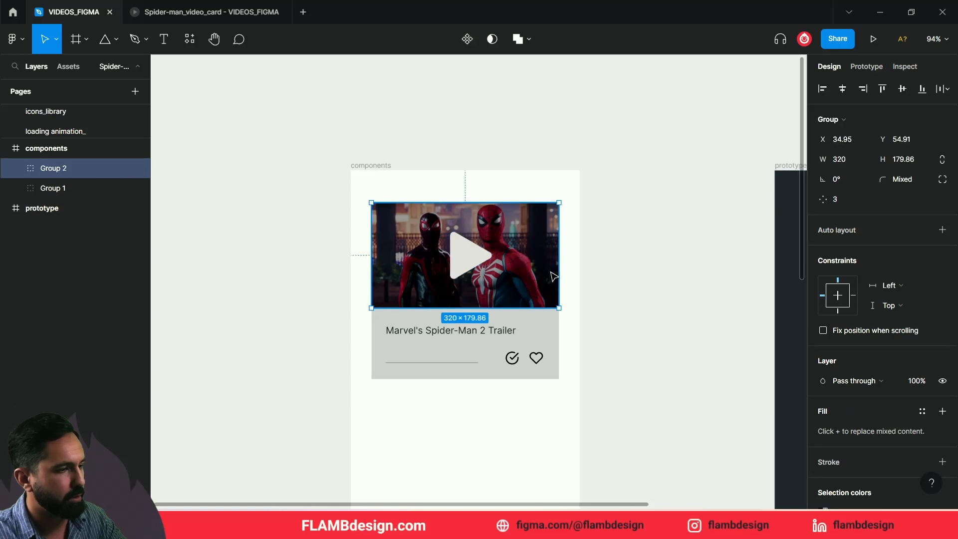
- Combine the video group and the title group below it into a single component
{"action": "left_click", "coordinate": [541, 346], "text": "shift"}
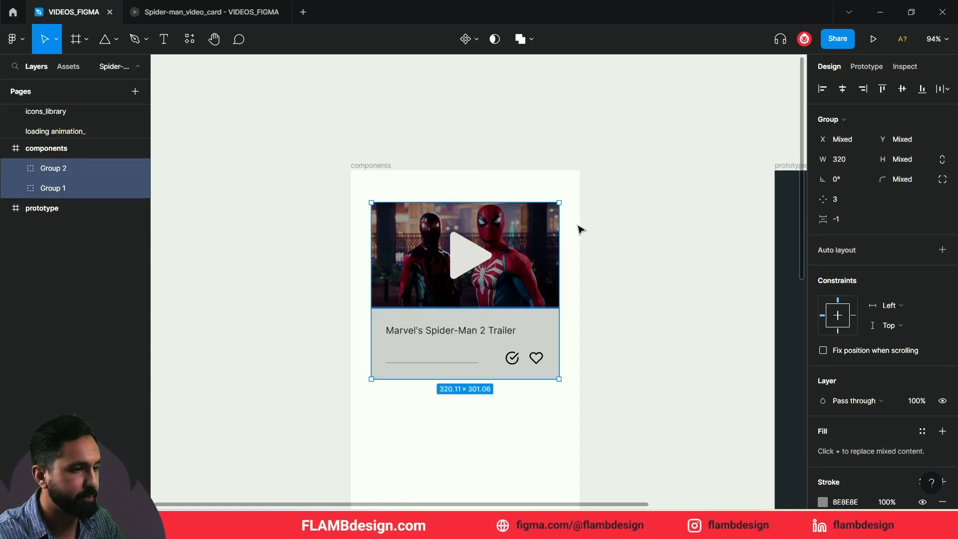
{"action": "left_click", "coordinate": [476, 47]}
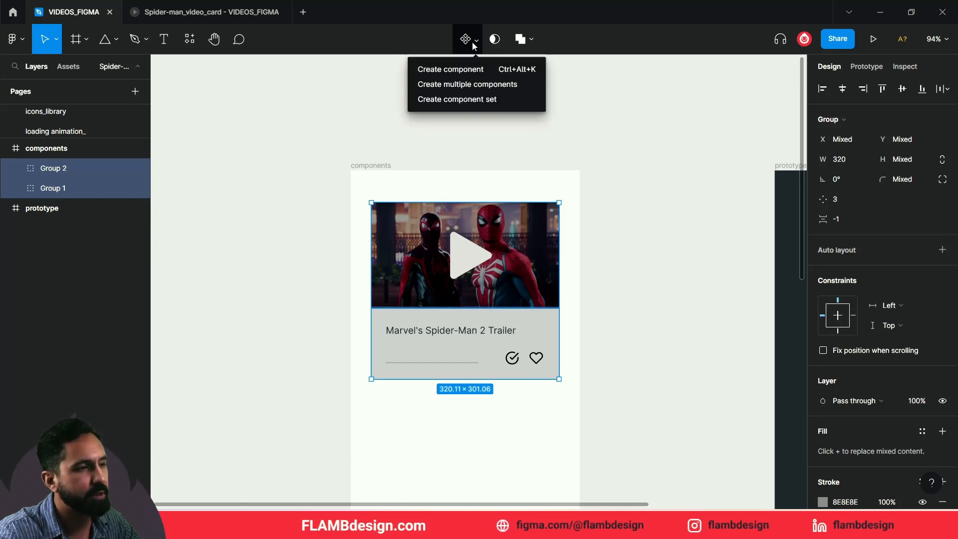
{"action": "left_click", "coordinate": [452, 70]}
{"action": "scroll", "coordinate": [561, 279], "scroll_direction": "down", "scroll_amount": 1}
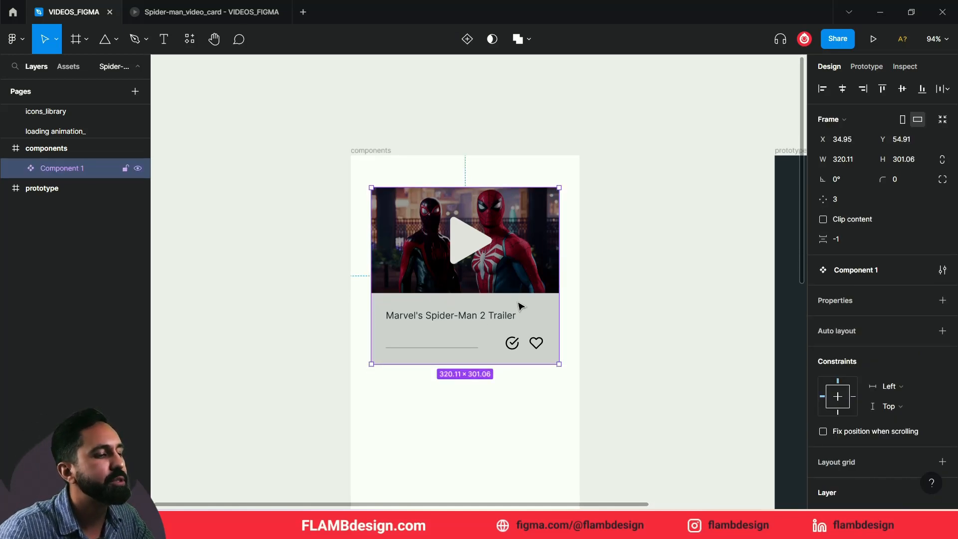
- Add a second variant to the video card component, keeping the name Variant2
{"action": "key", "text": "z"}
{"action": "left_click", "coordinate": [464, 321]}
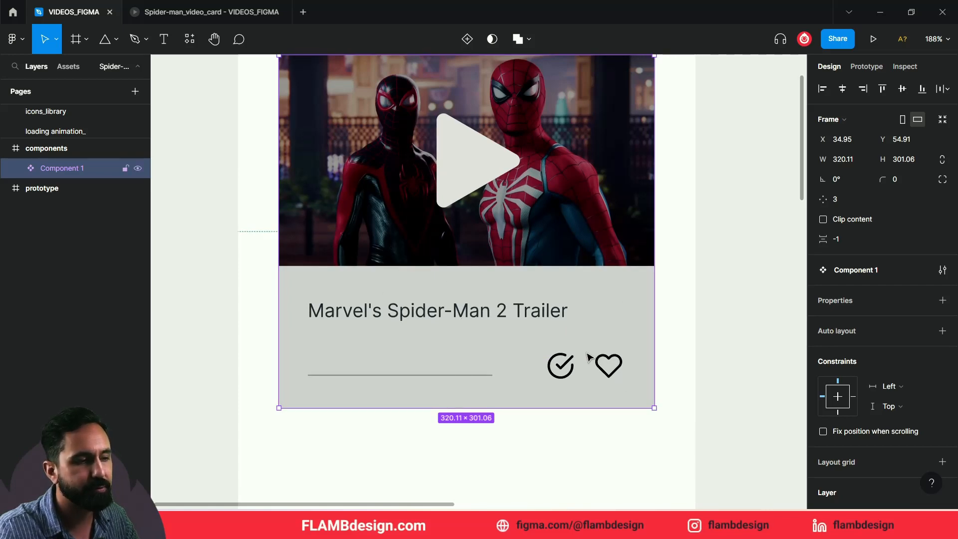
{"action": "scroll", "coordinate": [578, 363], "scroll_direction": "up", "scroll_amount": 1}
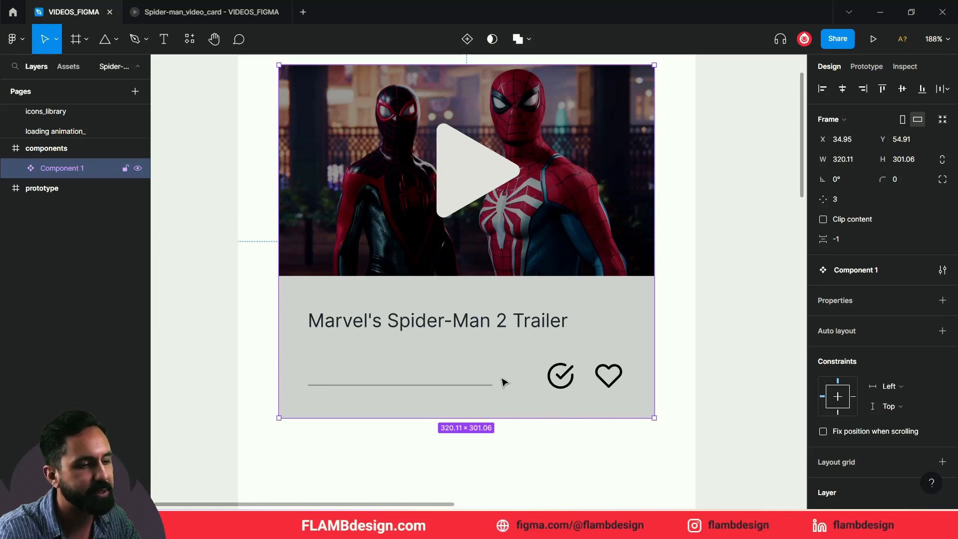
{"action": "scroll", "coordinate": [559, 381], "scroll_direction": "down", "scroll_amount": 5}
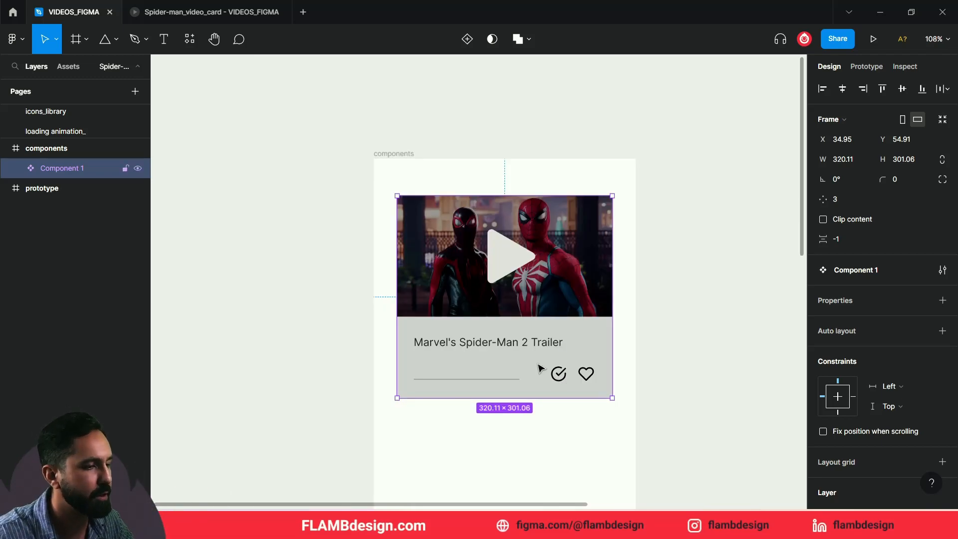
{"action": "scroll", "coordinate": [540, 368], "scroll_direction": "down", "scroll_amount": 4}
{"action": "scroll", "coordinate": [540, 368], "scroll_direction": "up", "scroll_amount": 3}
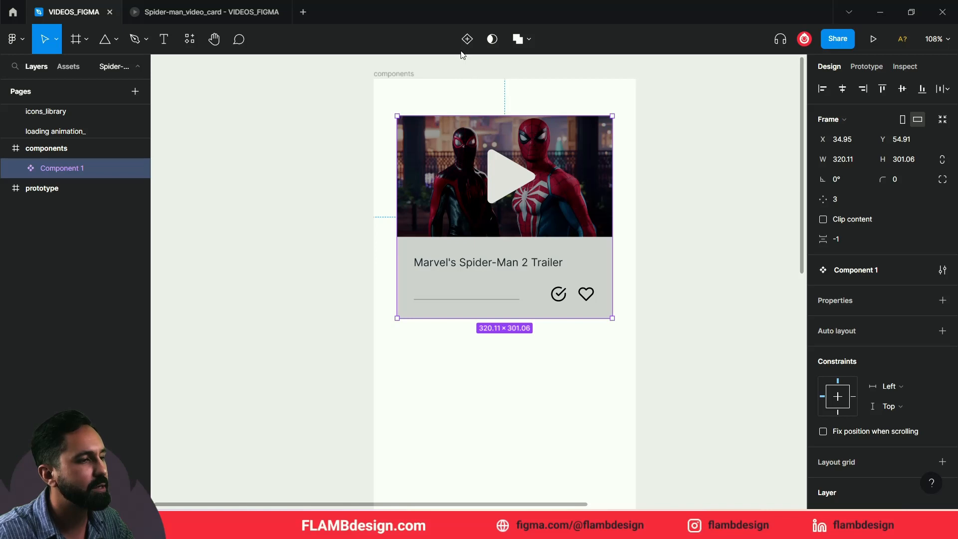
{"action": "left_click", "coordinate": [467, 40]}
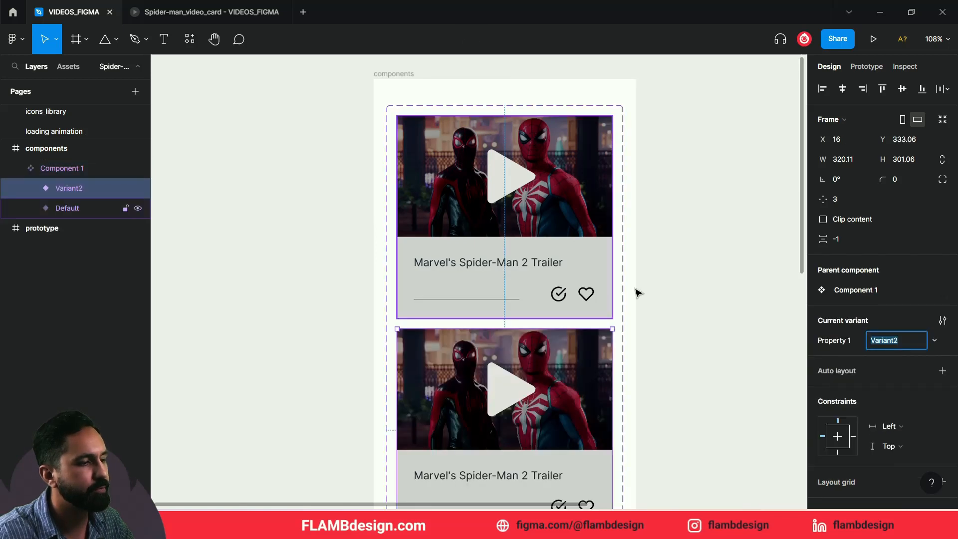
{"action": "scroll", "coordinate": [627, 334], "scroll_direction": "down", "scroll_amount": 3}
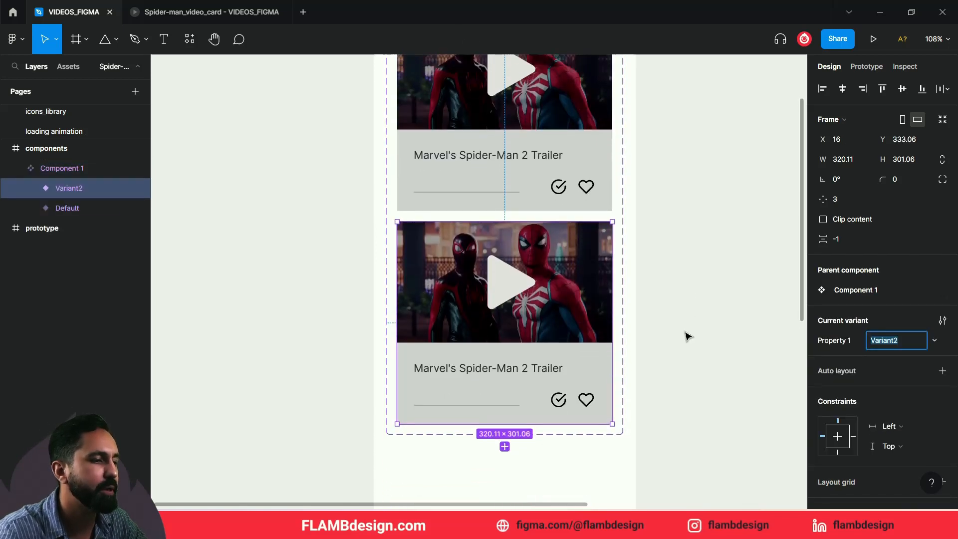
{"action": "scroll", "coordinate": [688, 336], "scroll_direction": "up", "scroll_amount": 2}
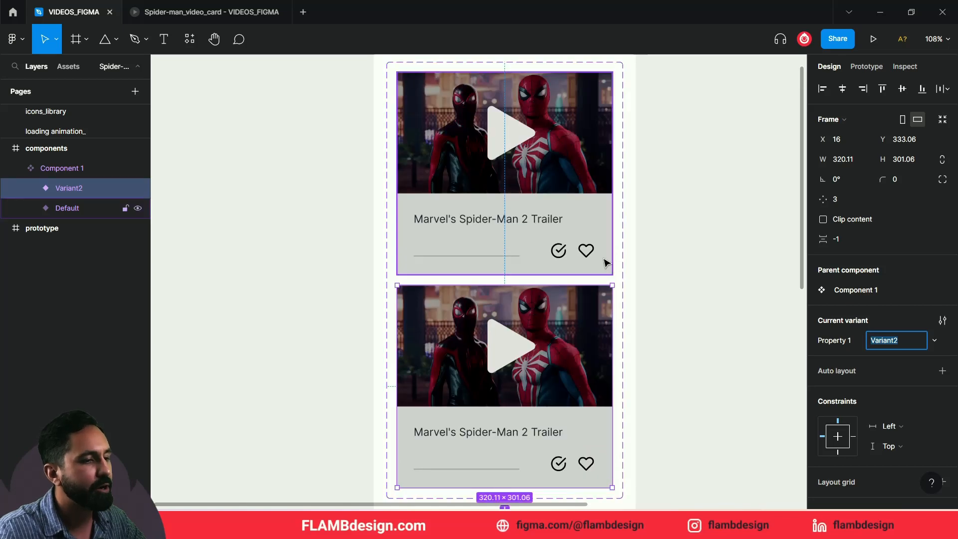
- In the Default variant, move the title and icons group straight up until it sits fully behind the video, and hide the group
{"action": "left_click", "coordinate": [583, 238]}
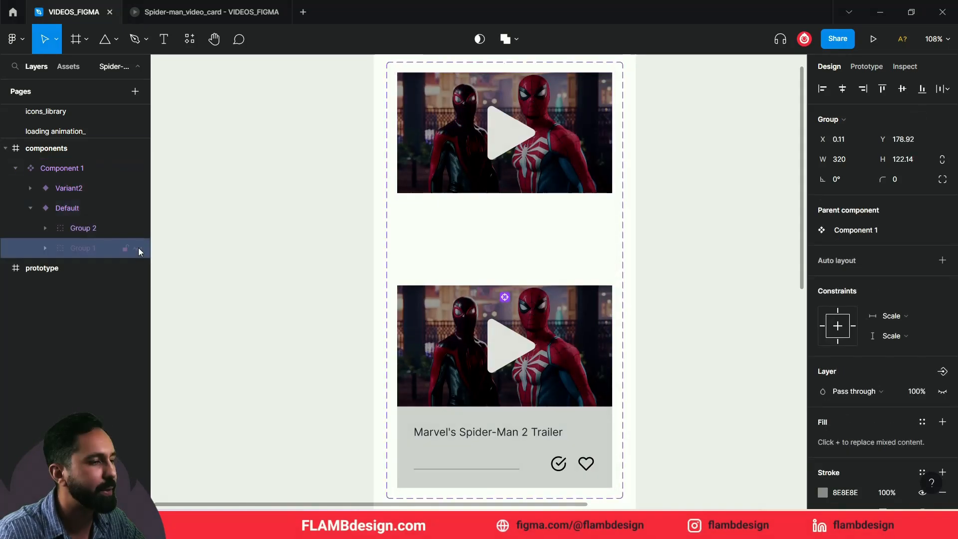
{"action": "left_click", "coordinate": [138, 248]}
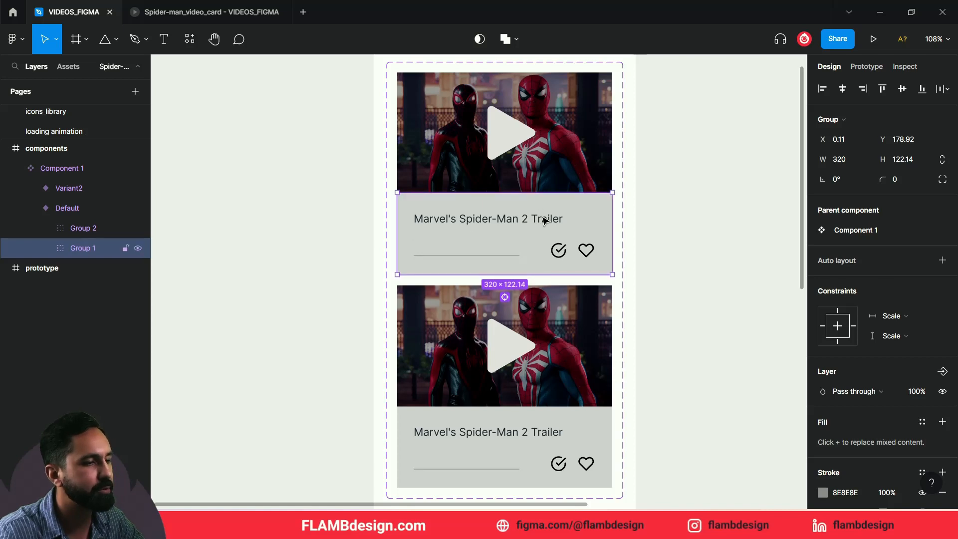
{"action": "key", "text": "Up"}
{"action": "key", "text": "Up"}
{"action": "key", "text": "Up"}
{"action": "key", "text": "Up"}
{"action": "key", "text": "Up"}
{"action": "key", "text": "Up"}
{"action": "key", "text": "Up"}
{"action": "key", "text": "Up"}
{"action": "key", "text": "Up"}
{"action": "key", "text": "Up"}
{"action": "key", "text": "Up"}
{"action": "key", "text": "Up"}
{"action": "key", "text": "Up"}
{"action": "key", "text": "Up"}
{"action": "key", "text": "Up"}
{"action": "key", "text": "Up"}
{"action": "key", "text": "Up"}
{"action": "key", "text": "Up"}
{"action": "key", "text": "Up"}
{"action": "key", "text": "Up"}
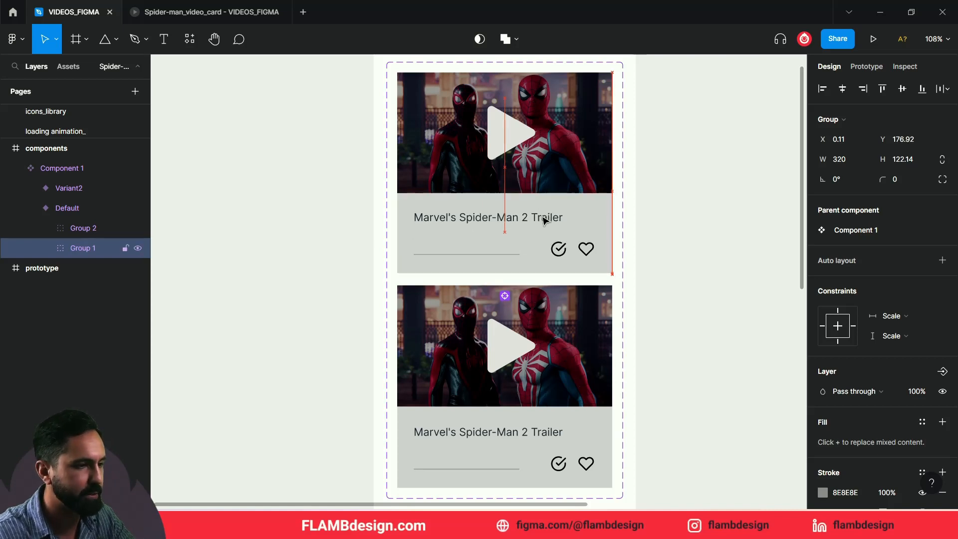
{"action": "key", "text": "Up"}
{"action": "key", "text": "Up"}
{"action": "key", "text": "Up"}
{"action": "key", "text": "Up"}
{"action": "key", "text": "Up"}
{"action": "key", "text": "Up"}
{"action": "key", "text": "Up"}
{"action": "key", "text": "Up"}
{"action": "key", "text": "Up"}
{"action": "key", "text": "Up"}
{"action": "key", "text": "Up"}
{"action": "key", "text": "Up"}
{"action": "key", "text": "Up"}
{"action": "key", "text": "Up"}
{"action": "key", "text": "Up"}
{"action": "key", "text": "Up"}
{"action": "key", "text": "Up"}
{"action": "key", "text": "Up"}
{"action": "key", "text": "Up"}
{"action": "key", "text": "Up"}
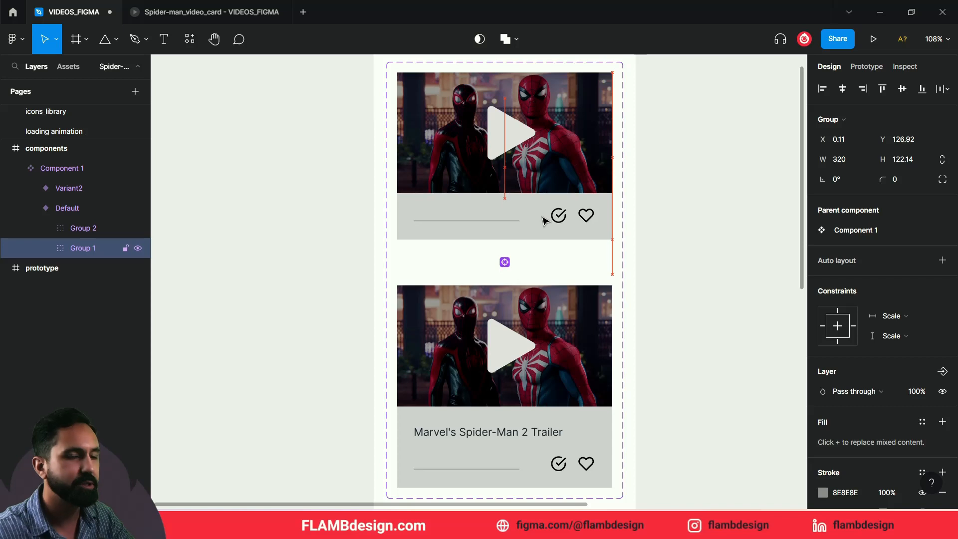
{"action": "key", "text": "Up"}
{"action": "key", "text": "Up"}
{"action": "key", "text": "Up"}
{"action": "key", "text": "Up"}
{"action": "key", "text": "Up"}
{"action": "key", "text": "Up"}
{"action": "key", "text": "Up"}
{"action": "key", "text": "Up"}
{"action": "key", "text": "Up"}
{"action": "key", "text": "Up"}
{"action": "key", "text": "Up"}
{"action": "key", "text": "Up"}
{"action": "key", "text": "Up"}
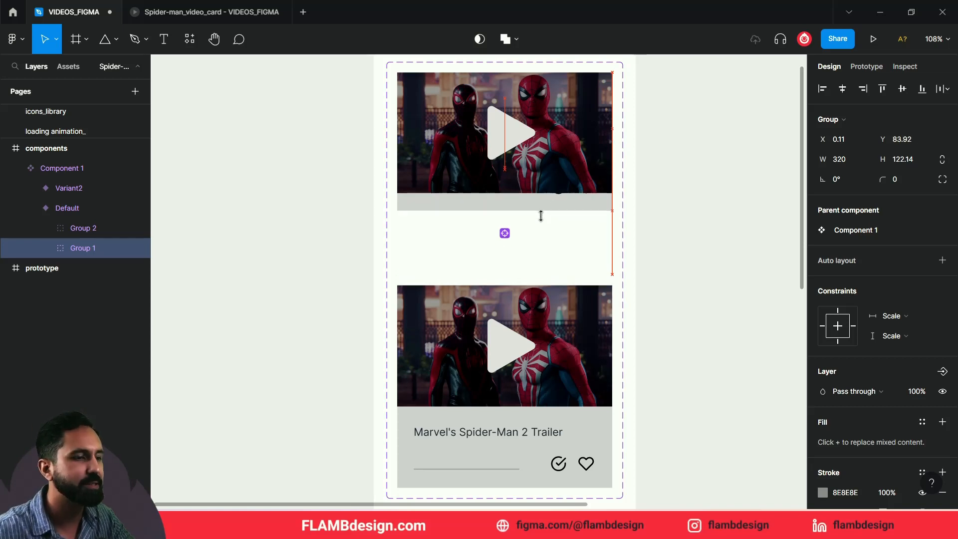
{"action": "key", "text": "Up"}
{"action": "key", "text": "Up"}
{"action": "key", "text": "Up"}
{"action": "key", "text": "Up"}
{"action": "key", "text": "Up"}
{"action": "key", "text": "Up"}
{"action": "key", "text": "Up"}
{"action": "key", "text": "Up"}
{"action": "key", "text": "Up"}
{"action": "key", "text": "Up"}
{"action": "key", "text": "Up"}
{"action": "key", "text": "Up"}
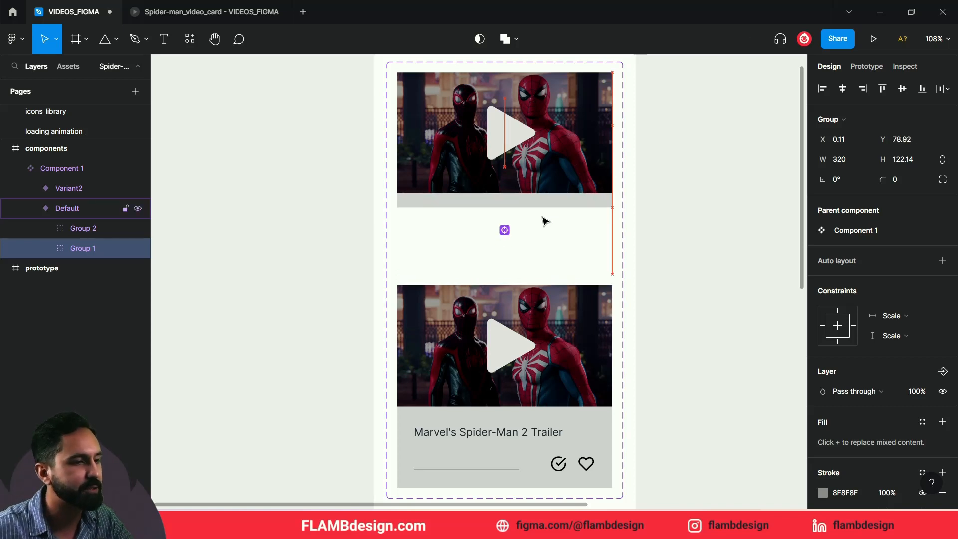
{"action": "key", "text": "Up"}
{"action": "key", "text": "Up"}
{"action": "key", "text": "Up"}
{"action": "key", "text": "Up"}
{"action": "key", "text": "Up"}
{"action": "key", "text": "Up"}
{"action": "key", "text": "Up"}
{"action": "key", "text": "Up"}
{"action": "key", "text": "Up"}
{"action": "key", "text": "Up"}
{"action": "key", "text": "Up"}
{"action": "key", "text": "Up"}
{"action": "key", "text": "Up"}
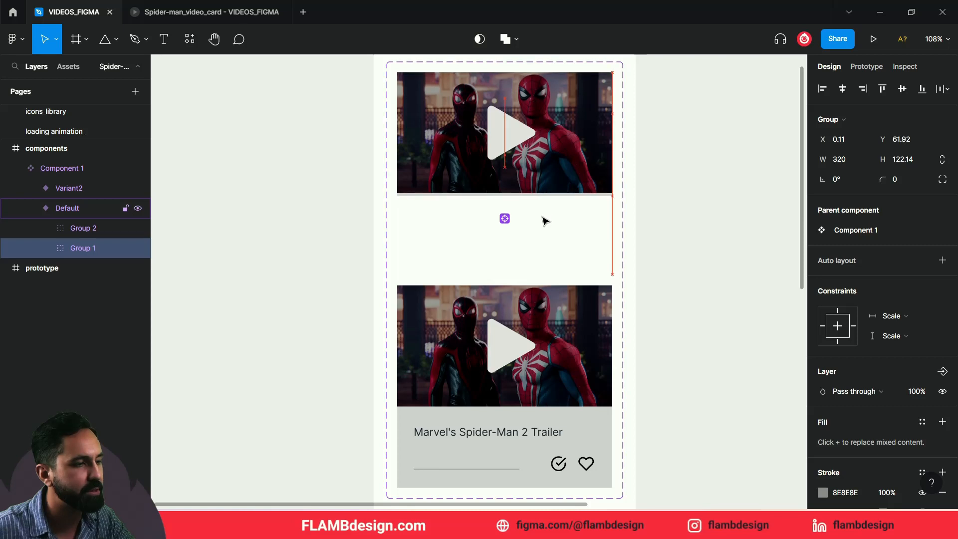
{"action": "key", "text": "Up"}
{"action": "key", "text": "Up"}
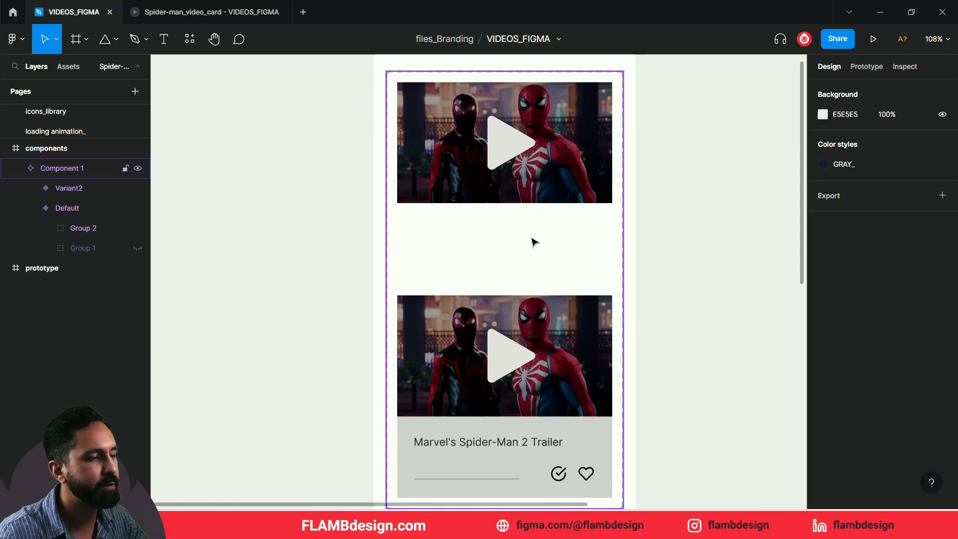
- In Variant2, select the play triangle inside the video group and hide it
{"action": "scroll", "coordinate": [544, 343], "scroll_direction": "down", "scroll_amount": 2}
{"action": "left_click", "coordinate": [537, 320]}
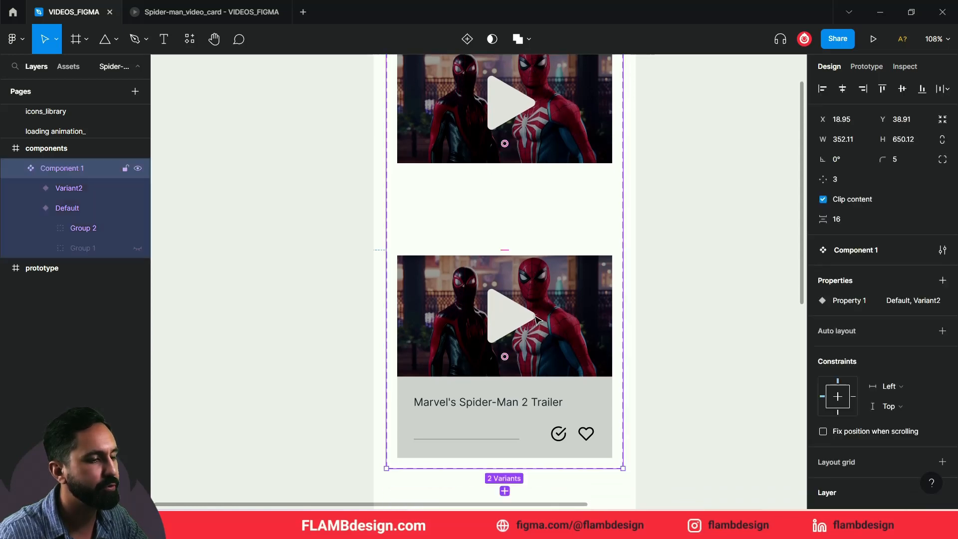
{"action": "left_click", "coordinate": [537, 320]}
{"action": "scroll", "coordinate": [537, 320], "scroll_direction": "down", "scroll_amount": 1}
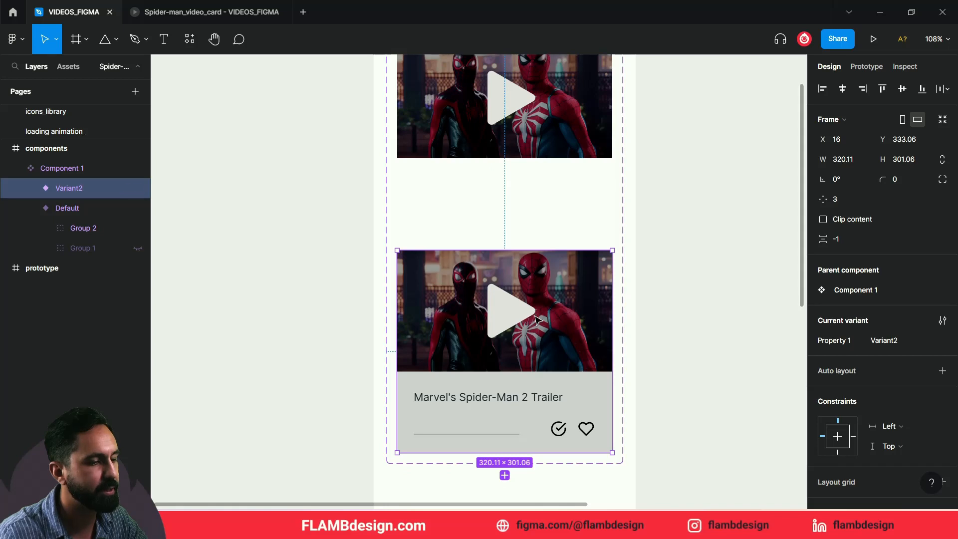
{"action": "left_click", "coordinate": [519, 298]}
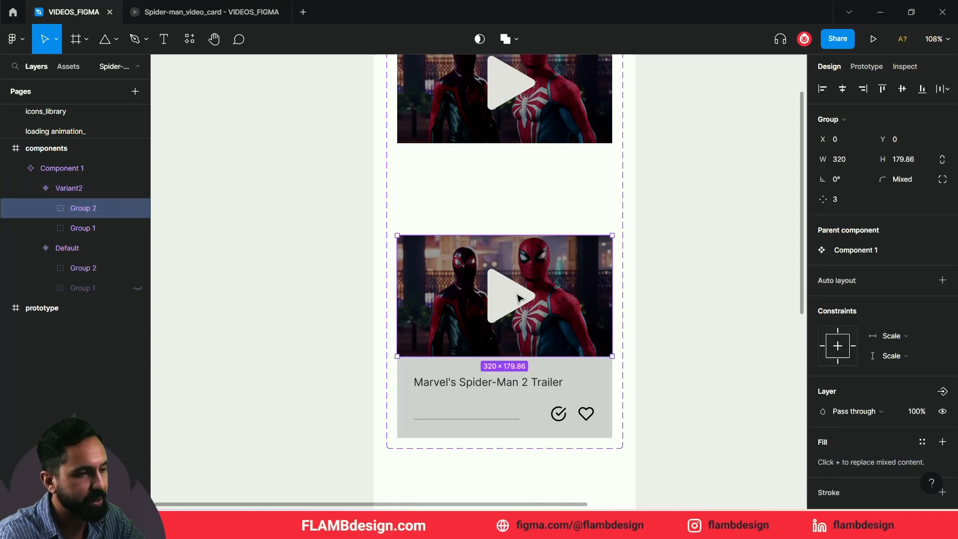
{"action": "left_click", "coordinate": [519, 298]}
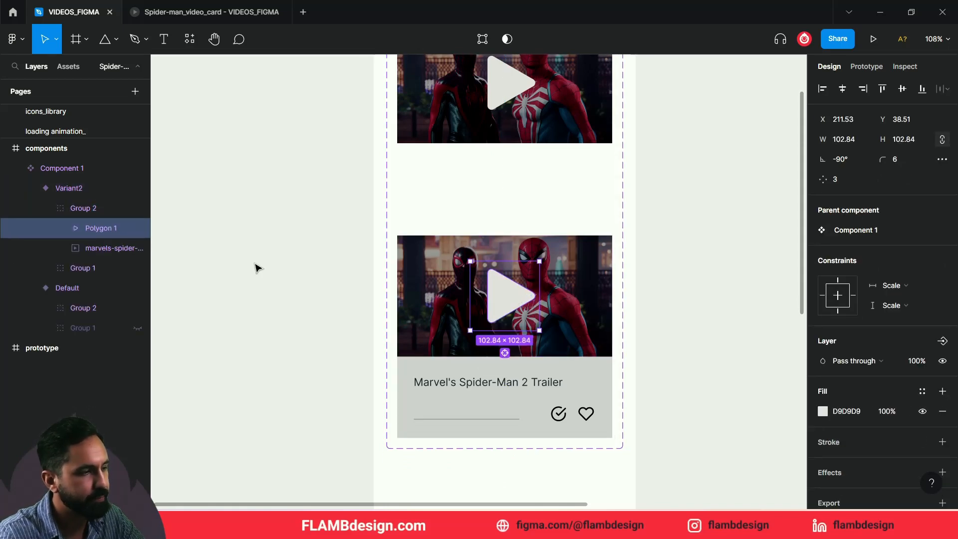
{"action": "left_click", "coordinate": [138, 231]}
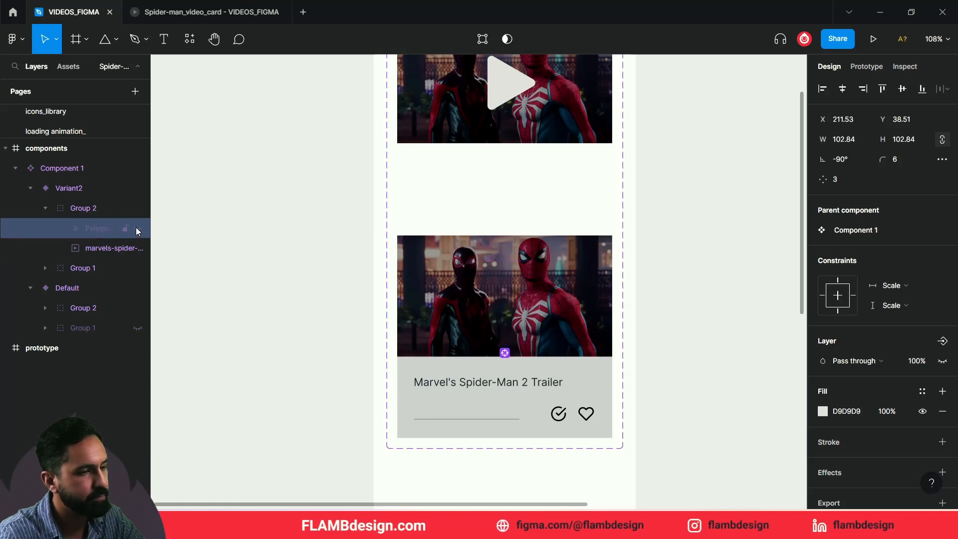
- Hide the 40% black overlay and Image fills of Variant2's video layer, leaving only its Video fill on
{"action": "left_click", "coordinate": [581, 282]}
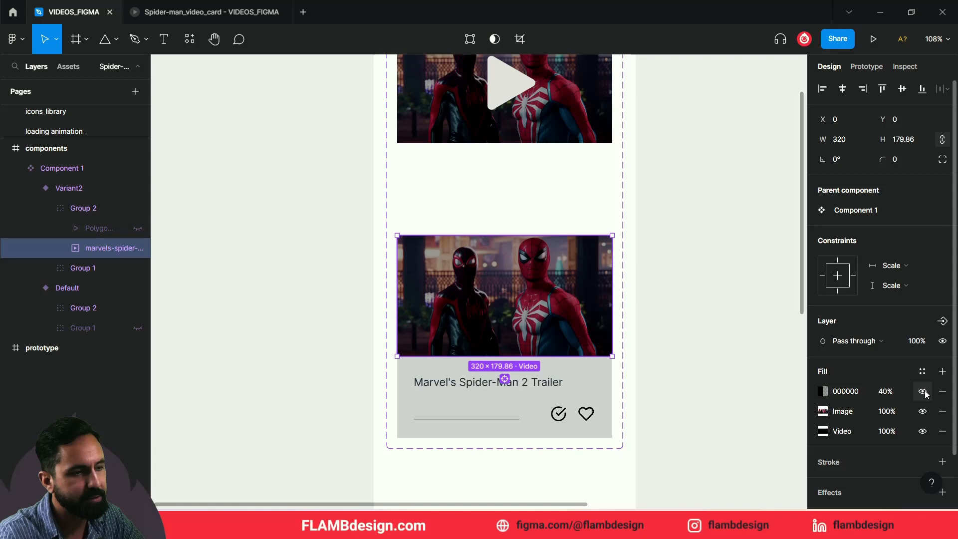
{"action": "left_click", "coordinate": [925, 390]}
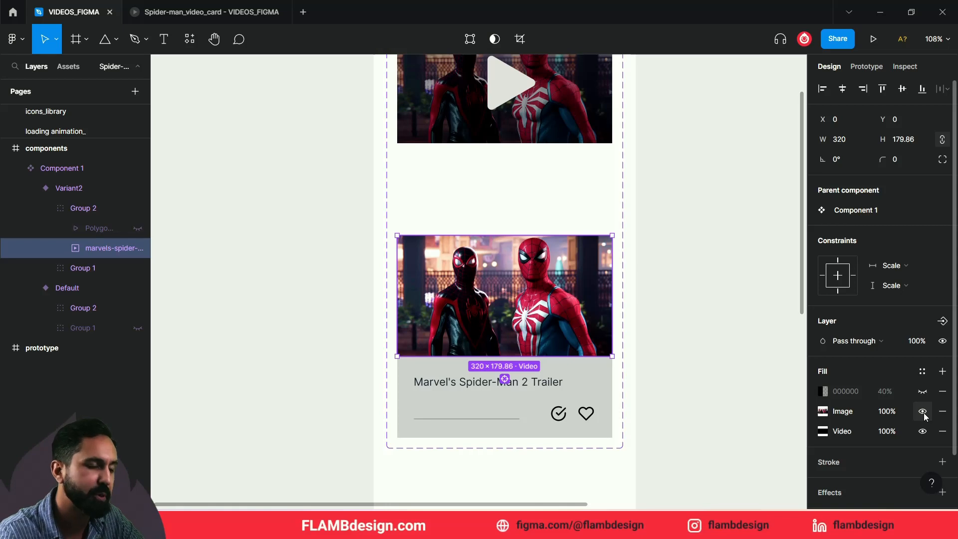
{"action": "left_click", "coordinate": [923, 412]}
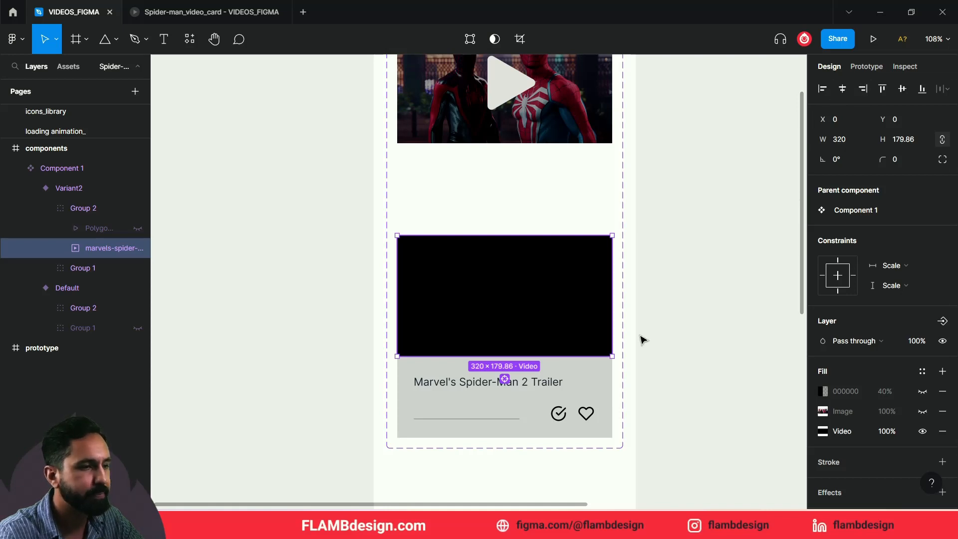
{"action": "scroll", "coordinate": [664, 388], "scroll_direction": "up", "scroll_amount": 1}
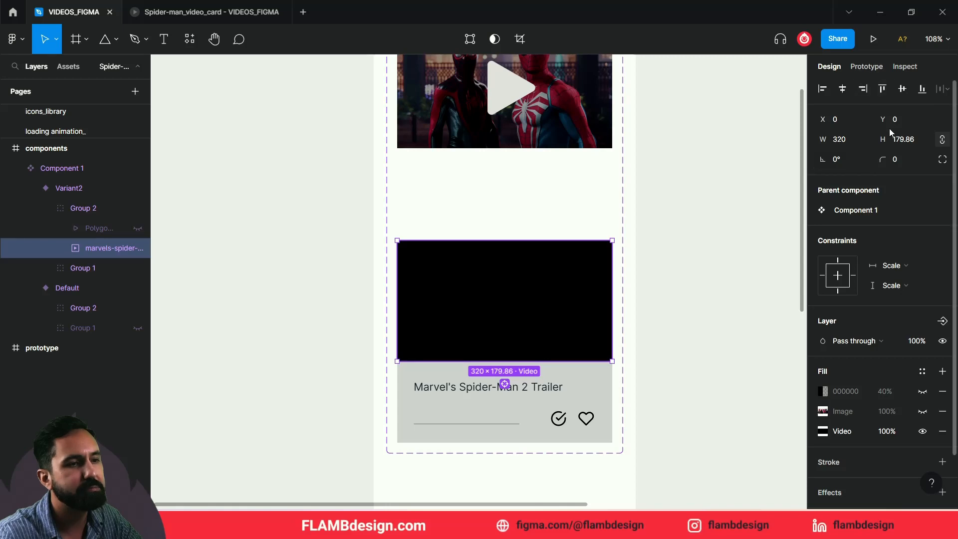
{"action": "scroll", "coordinate": [910, 273], "scroll_direction": "down", "scroll_amount": 2}
{"action": "scroll", "coordinate": [903, 284], "scroll_direction": "up", "scroll_amount": 2}
{"action": "scroll", "coordinate": [891, 349], "scroll_direction": "down", "scroll_amount": 2}
{"action": "scroll", "coordinate": [849, 300], "scroll_direction": "up", "scroll_amount": 2}
{"action": "scroll", "coordinate": [849, 300], "scroll_direction": "up", "scroll_amount": 1}
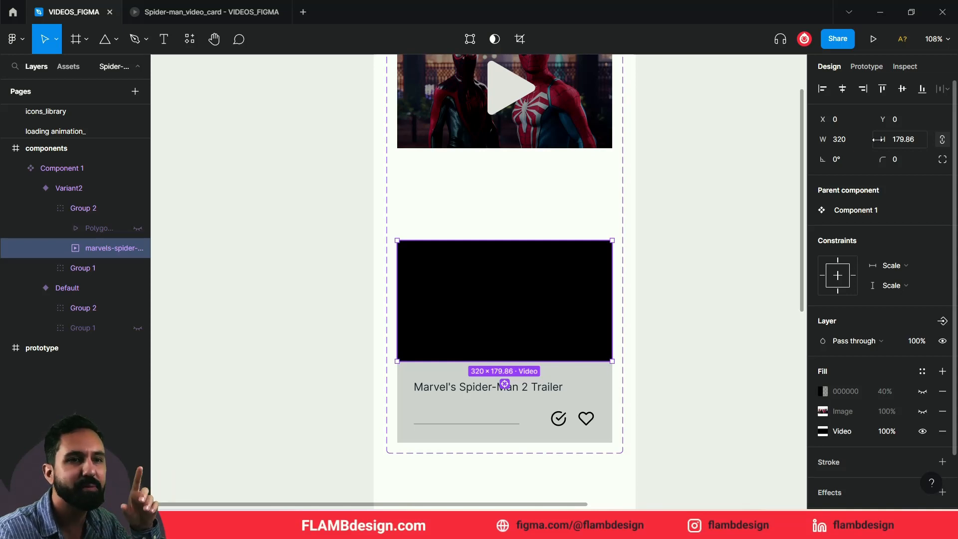
- Check the prototype Autoplay setting of the video layer in Variant2 and in the Default variant
{"action": "left_click", "coordinate": [881, 68]}
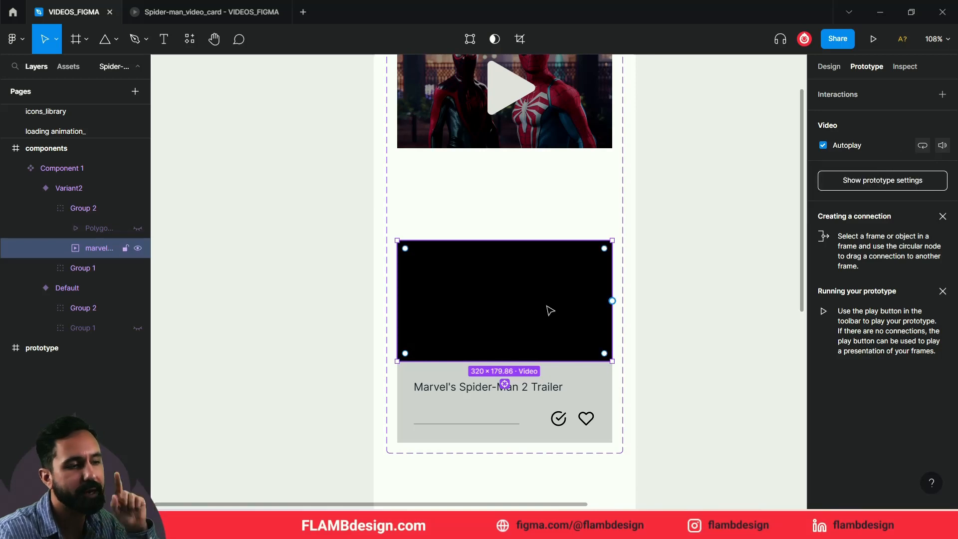
{"action": "scroll", "coordinate": [551, 311], "scroll_direction": "up", "scroll_amount": 2}
{"action": "left_click", "coordinate": [551, 146]}
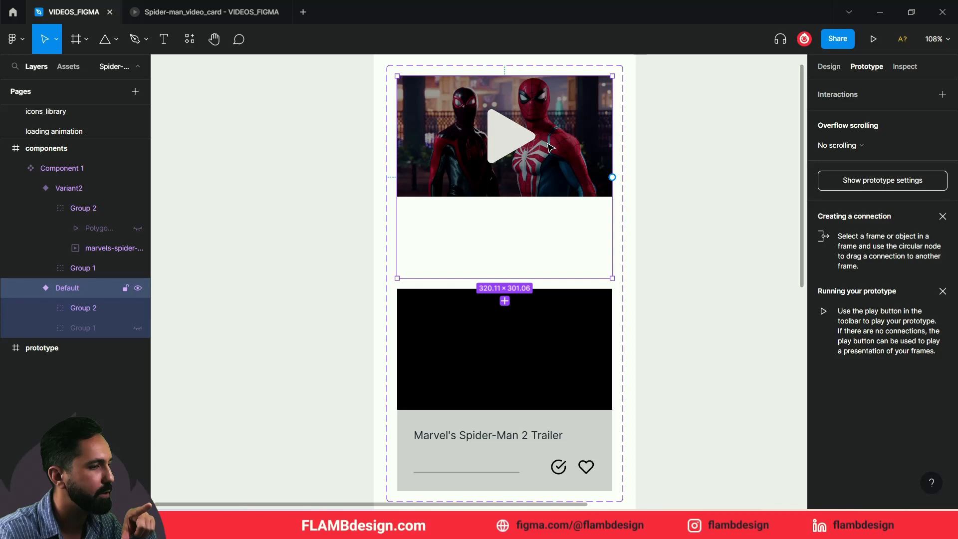
{"action": "left_click", "coordinate": [551, 146]}
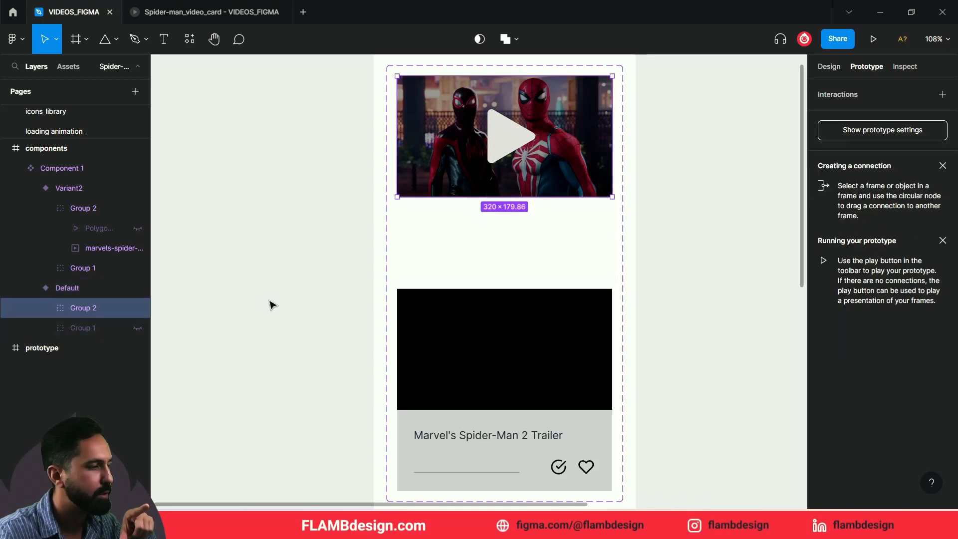
{"action": "left_click", "coordinate": [44, 309]}
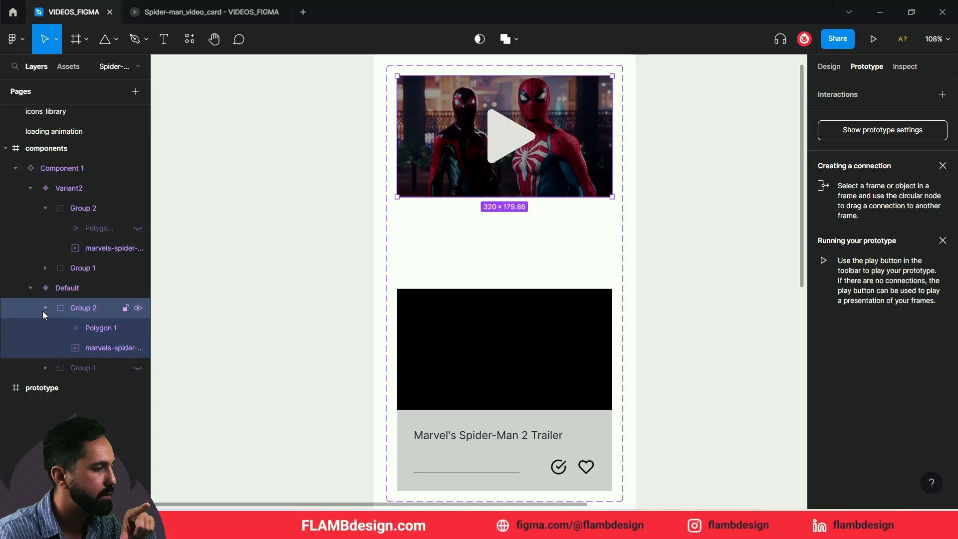
{"action": "left_click", "coordinate": [83, 349]}
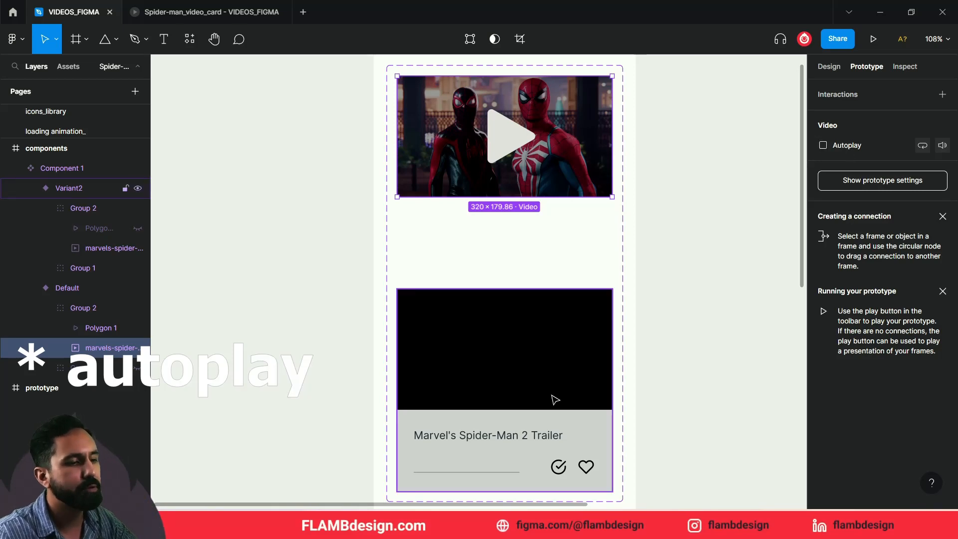
{"action": "left_click", "coordinate": [682, 322]}
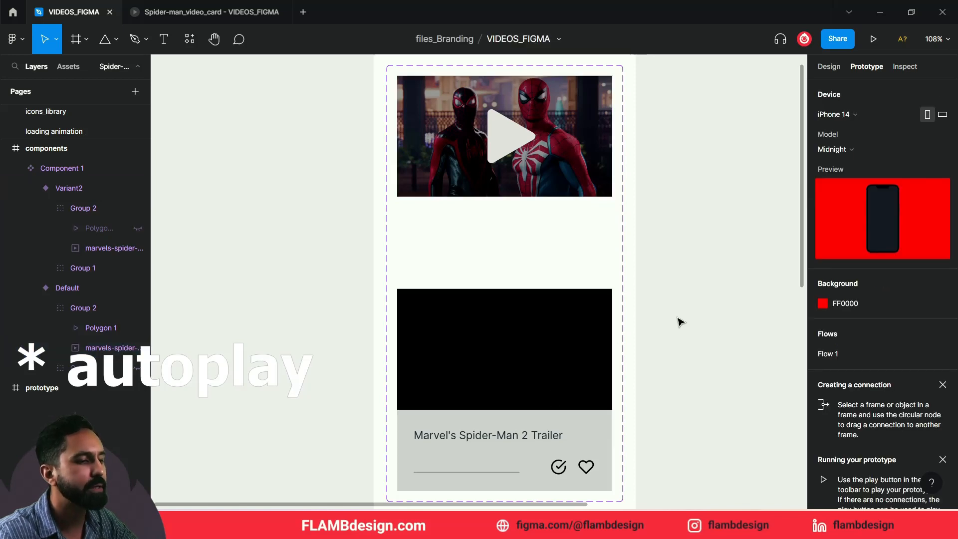
- Connect the Default variant to Variant2 with a While hovering, Change to interaction, keeping Smart animate, Ease in and 300ms
{"action": "scroll", "coordinate": [681, 322], "scroll_direction": "up", "scroll_amount": 1}
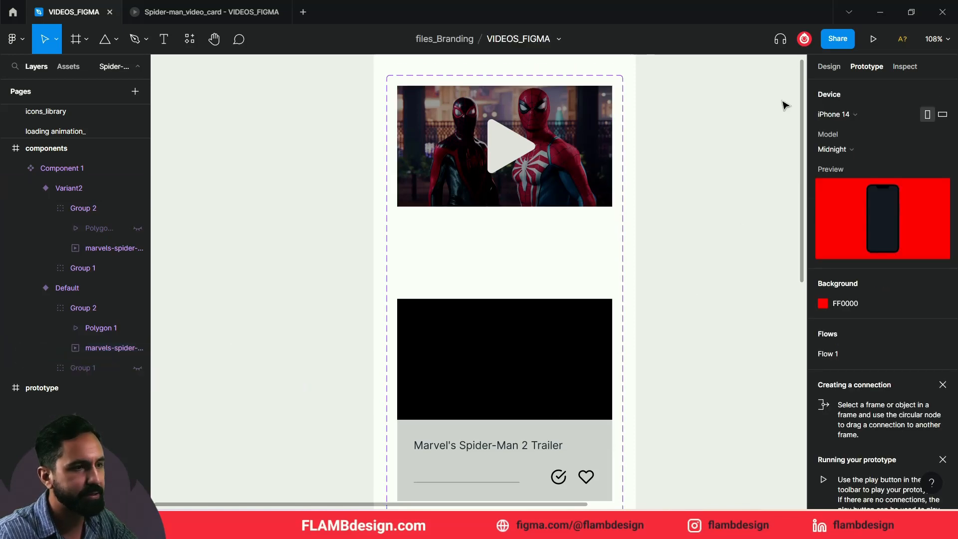
{"action": "left_click", "coordinate": [831, 68]}
{"action": "left_click", "coordinate": [861, 69]}
{"action": "left_click", "coordinate": [588, 160]}
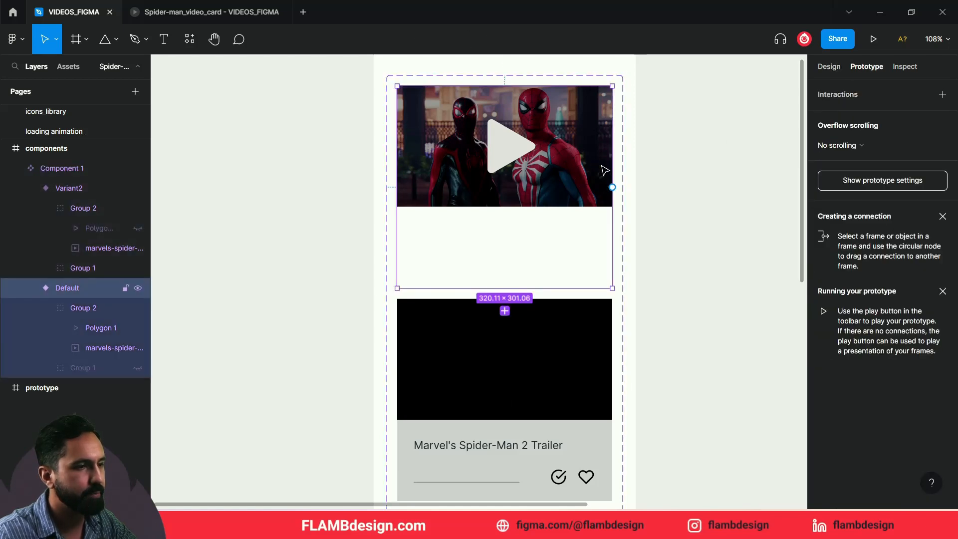
{"action": "scroll", "coordinate": [615, 188], "scroll_direction": "down", "scroll_amount": 1}
{"action": "left_click_drag", "start_coordinate": [613, 183], "coordinate": [552, 327]}
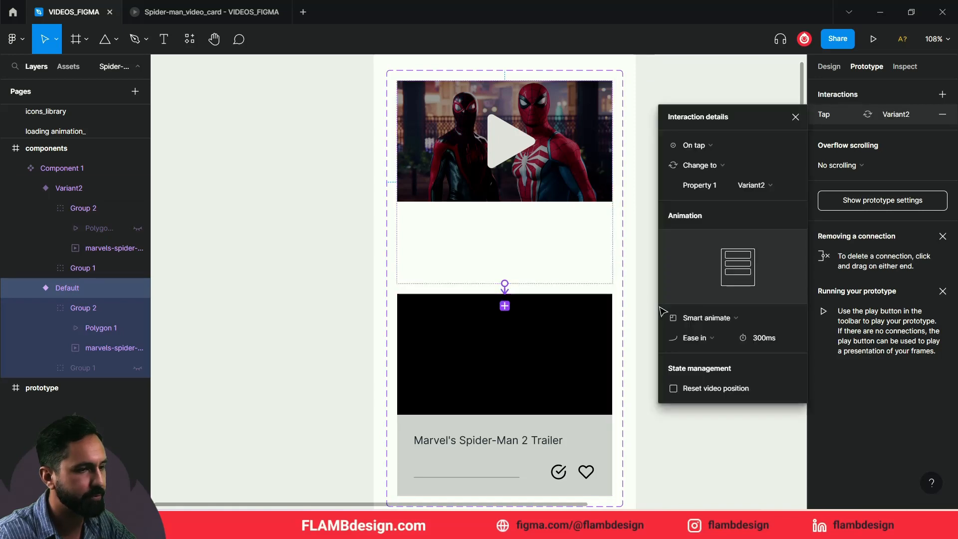
{"action": "left_click", "coordinate": [701, 150]}
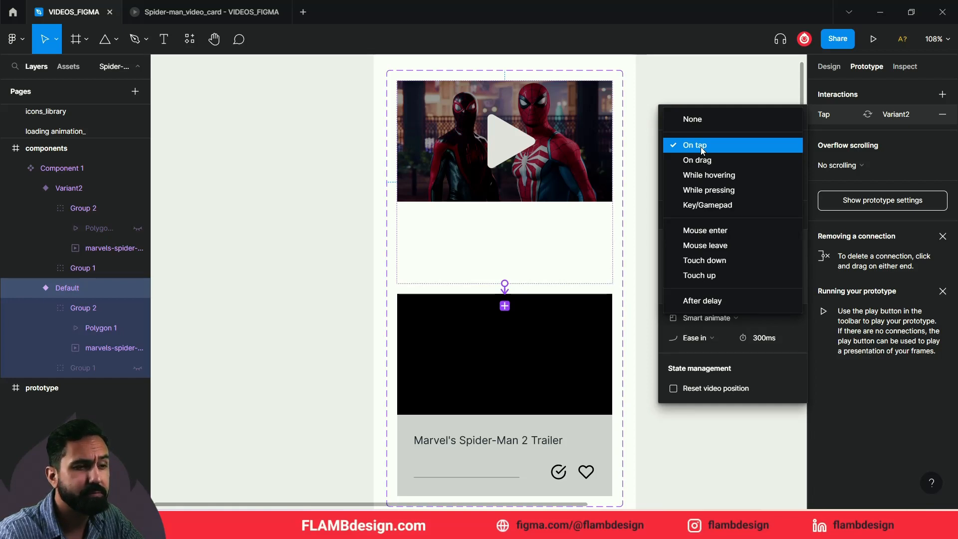
{"action": "left_click", "coordinate": [706, 175]}
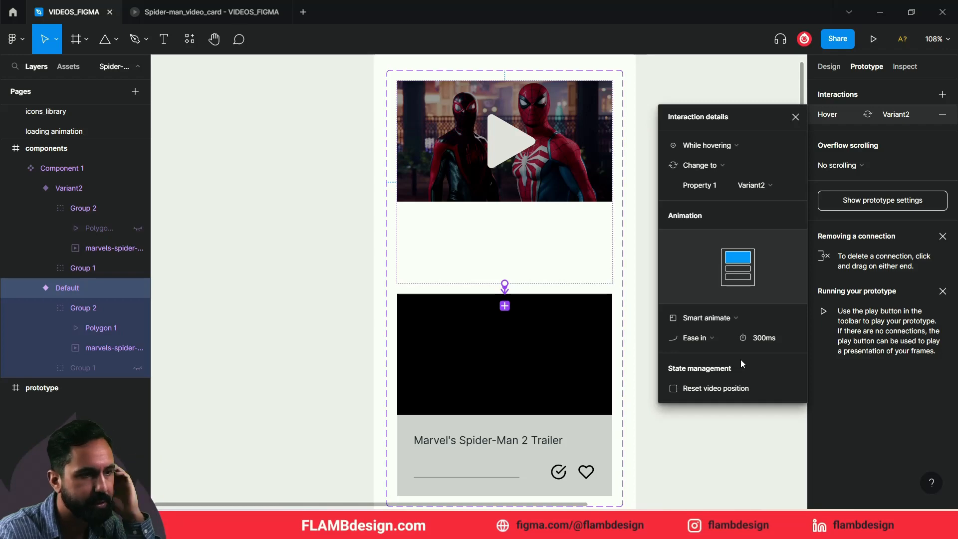
{"action": "left_click", "coordinate": [269, 270]}
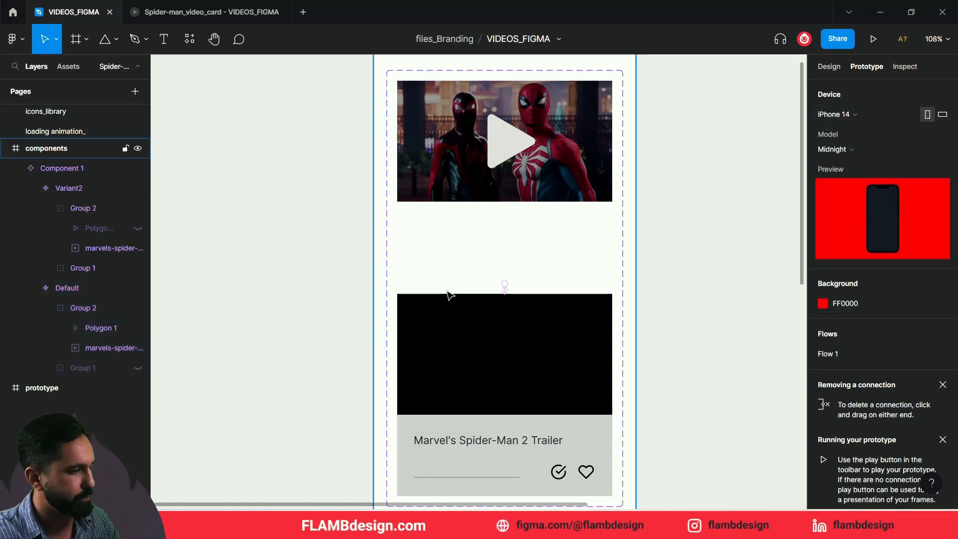
- Place an instance of the video card component in the upper part of the prototype frame, centred horizontally
{"action": "scroll", "coordinate": [448, 292], "scroll_direction": "down", "scroll_amount": 5, "text": "ctrl"}
{"action": "left_click_drag", "start_coordinate": [619, 212], "coordinate": [475, 192]}
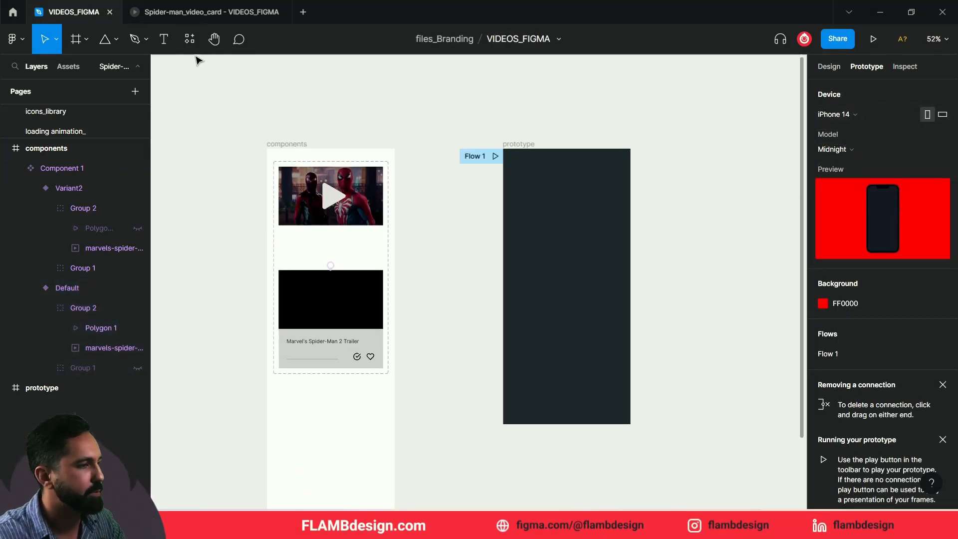
{"action": "left_click", "coordinate": [190, 39]}
{"action": "left_click_drag", "start_coordinate": [275, 170], "coordinate": [567, 216]}
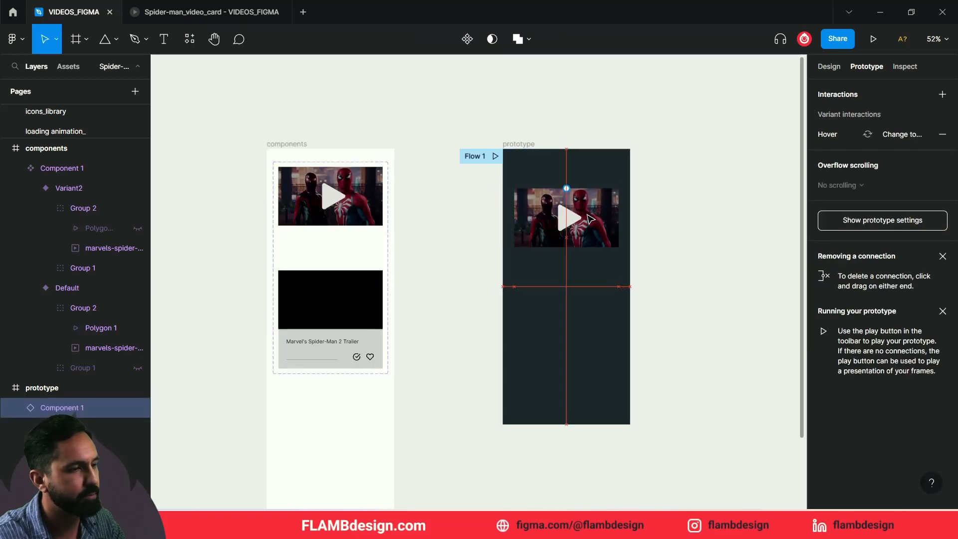
{"action": "left_click", "coordinate": [692, 212]}
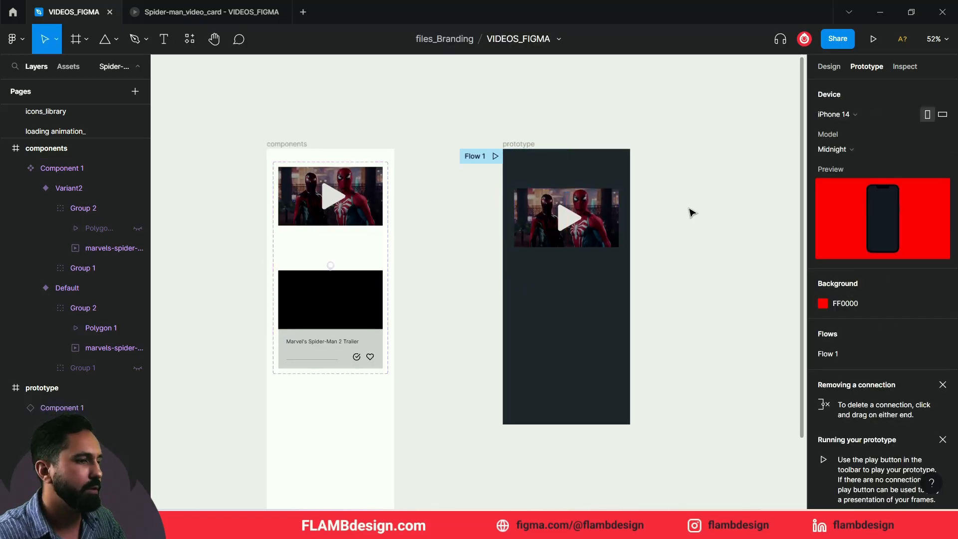
- Test the card's hover expansion and video playback in the running prototype, then return to the design file
{"action": "left_click", "coordinate": [214, 12]}
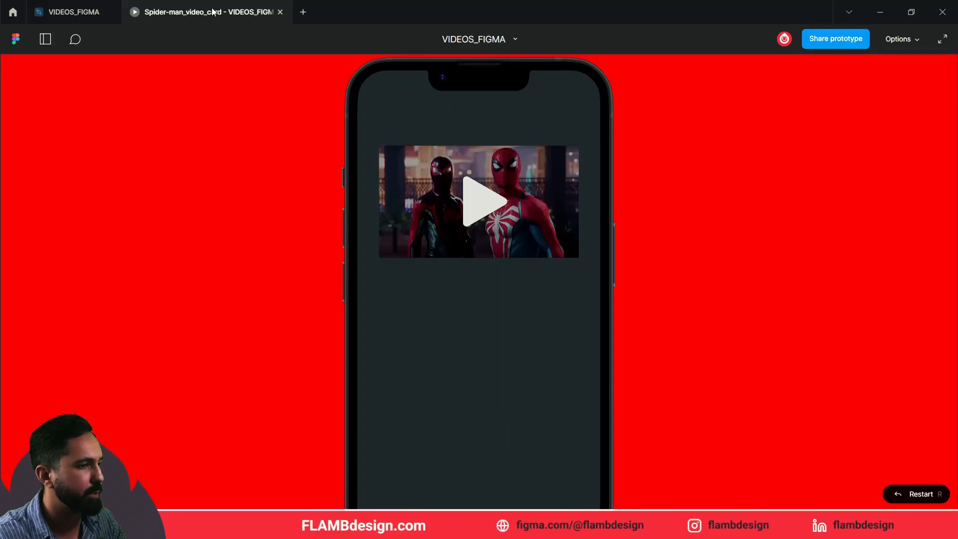
{"action": "left_click", "coordinate": [463, 214]}
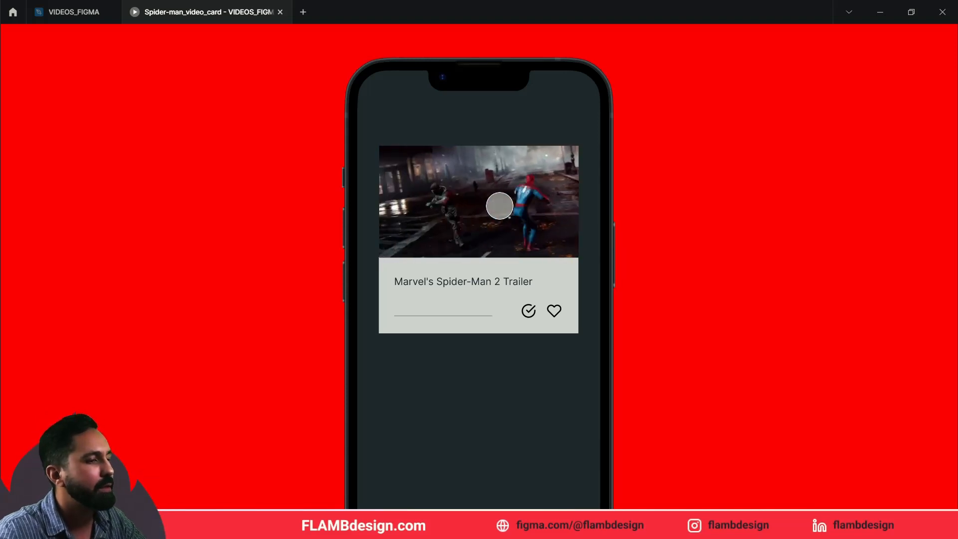
{"action": "left_click", "coordinate": [60, 13]}
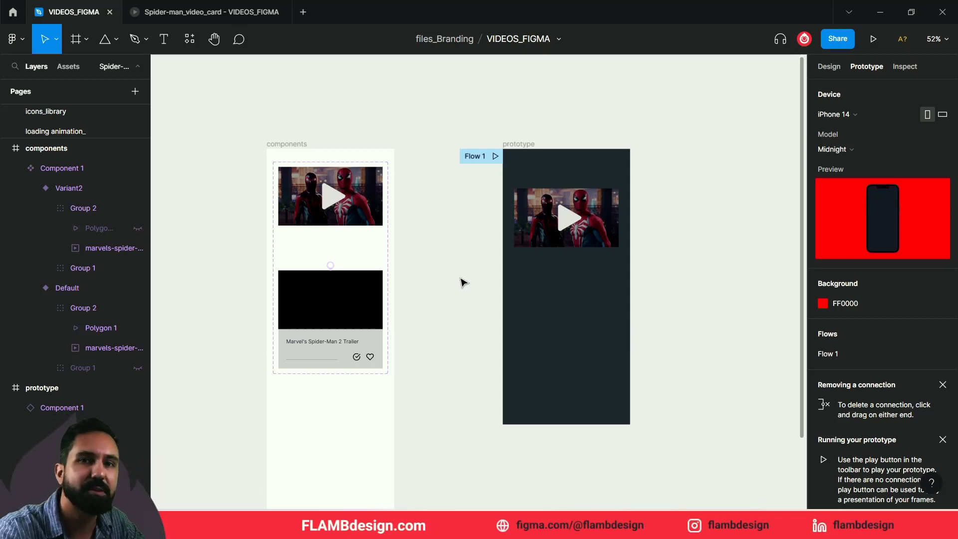
- Widen the video card component set so it spans the full 390 px width of the components frame
{"action": "left_click", "coordinate": [381, 243]}
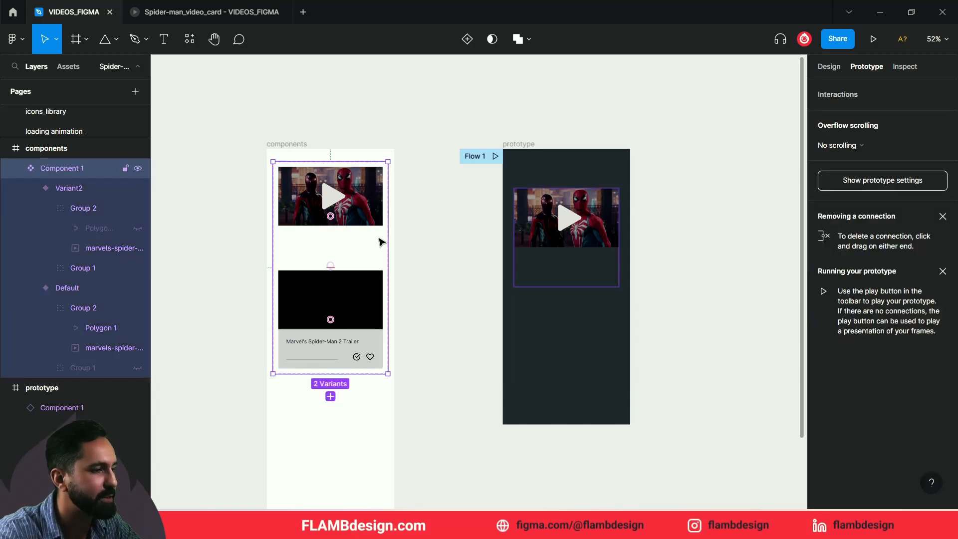
{"action": "scroll", "coordinate": [348, 225], "scroll_direction": "up", "scroll_amount": 5, "text": "ctrl"}
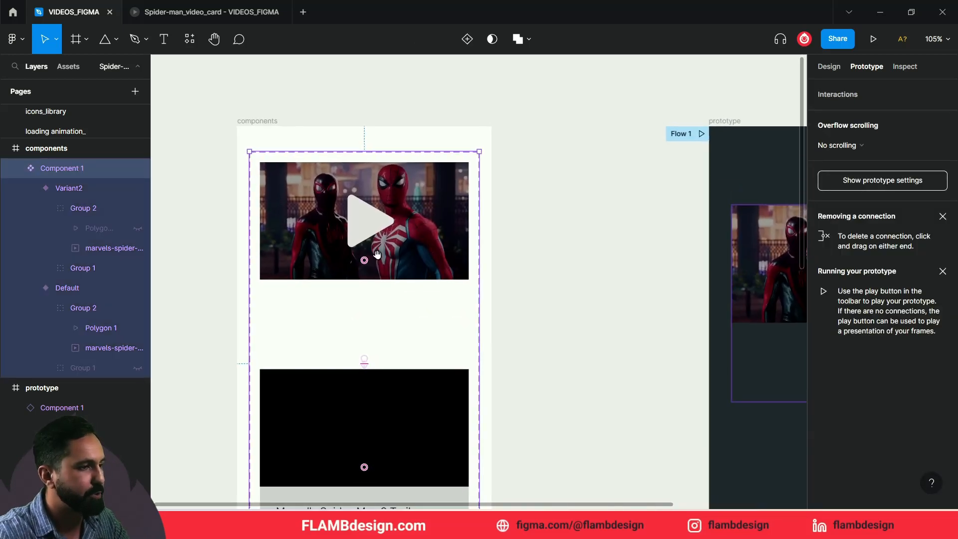
{"action": "left_click", "coordinate": [275, 122]}
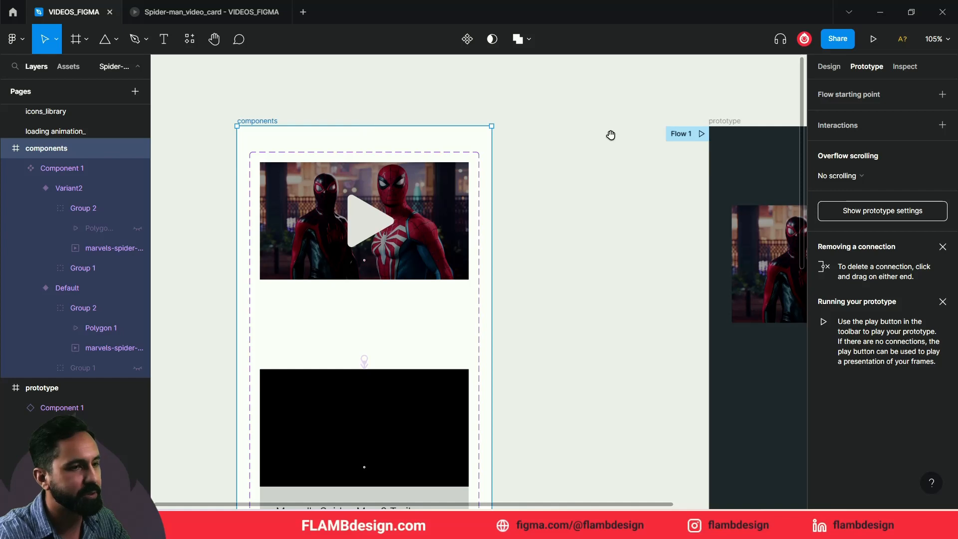
{"action": "left_click_drag", "start_coordinate": [611, 136], "coordinate": [594, 144]}
{"action": "left_click", "coordinate": [830, 67]}
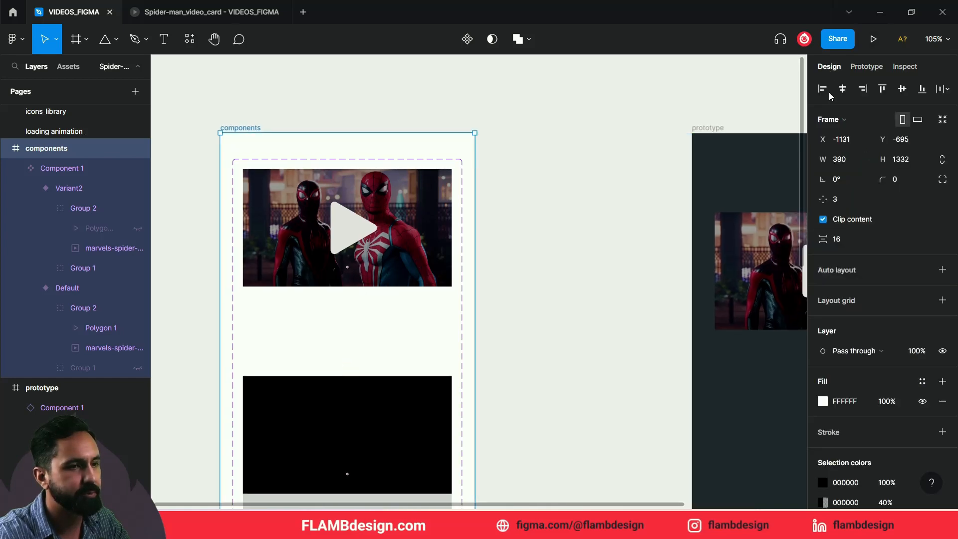
{"action": "left_click_drag", "start_coordinate": [539, 115], "coordinate": [336, 136]}
{"action": "left_click", "coordinate": [509, 147]}
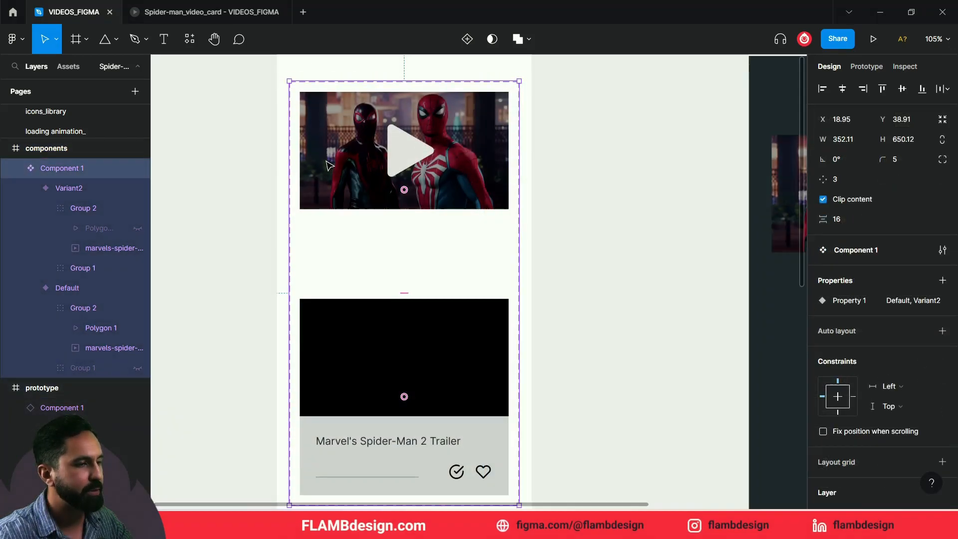
{"action": "scroll", "coordinate": [327, 165], "scroll_direction": "up", "scroll_amount": 1}
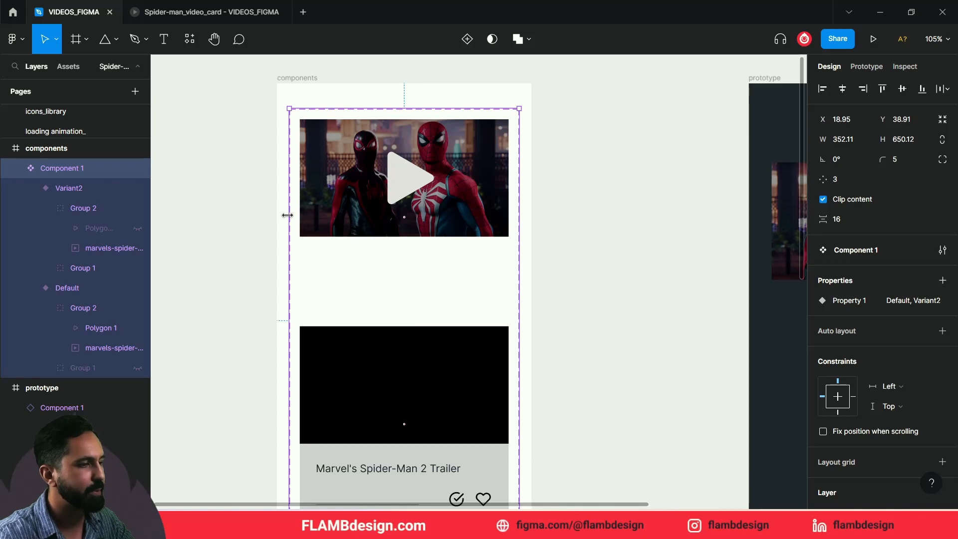
{"action": "left_click_drag", "start_coordinate": [287, 215], "coordinate": [277, 215]}
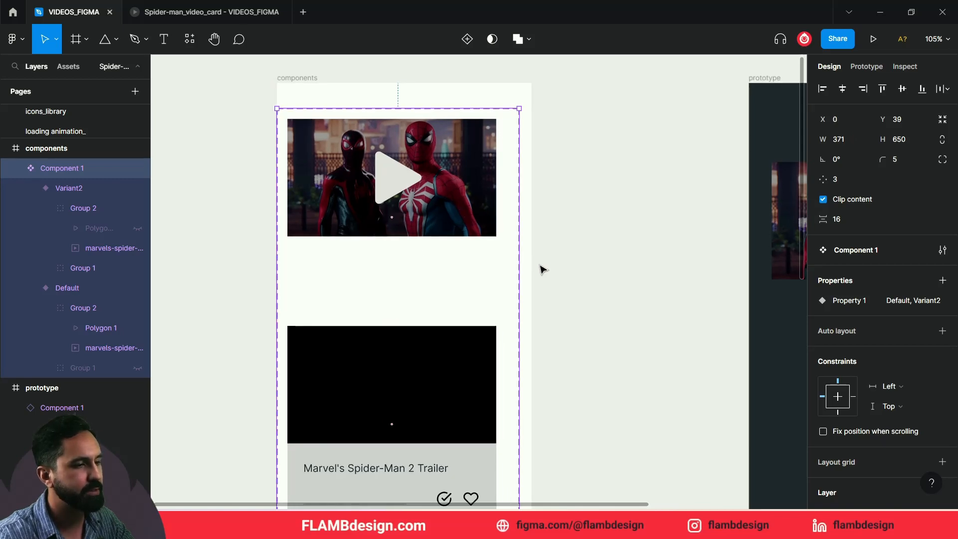
{"action": "left_click_drag", "start_coordinate": [522, 268], "coordinate": [532, 273]}
- Centre the Default variant and Variant2 horizontally inside the widened component set
{"action": "left_click", "coordinate": [454, 193]}
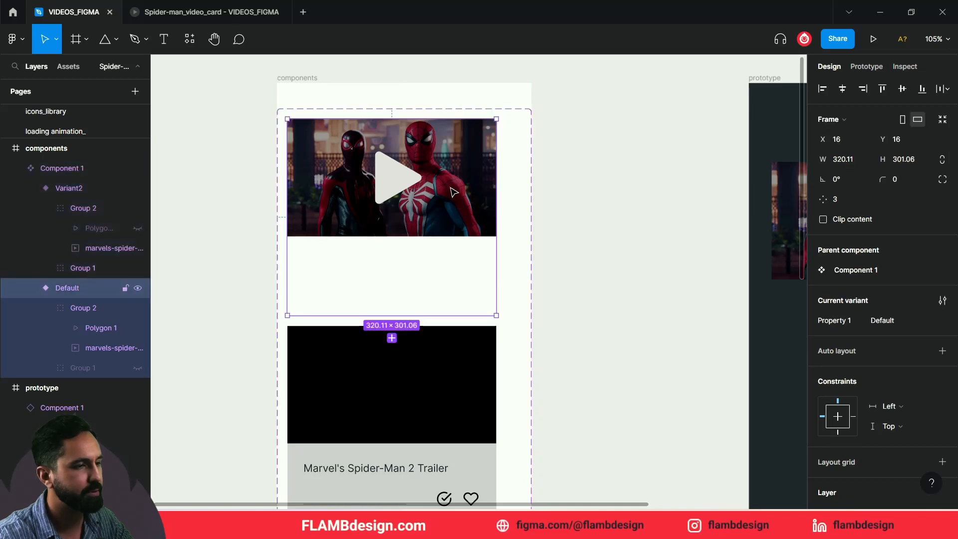
{"action": "mouse_move", "coordinate": [457, 194]}
{"action": "left_mouse_down"}
{"action": "mouse_move", "coordinate": [469, 199]}
{"action": "mouse_move", "coordinate": [435, 205]}
{"action": "mouse_move", "coordinate": [451, 209]}
{"action": "left_mouse_up"}
{"action": "scroll", "coordinate": [464, 210], "scroll_direction": "down", "scroll_amount": 5}
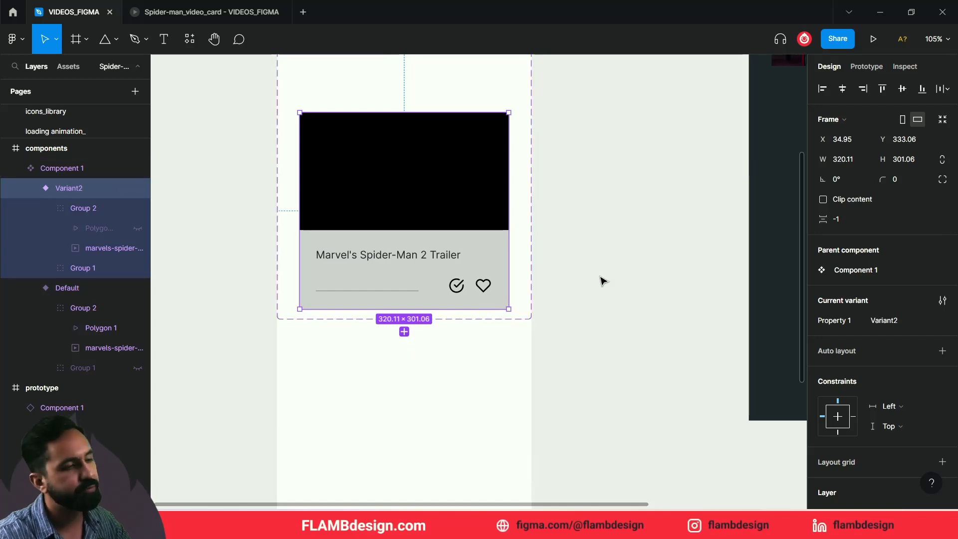
- Add a third variant to the component set based on Variant2, keeping the name Variant3
{"action": "scroll", "coordinate": [603, 279], "scroll_direction": "up", "scroll_amount": 1}
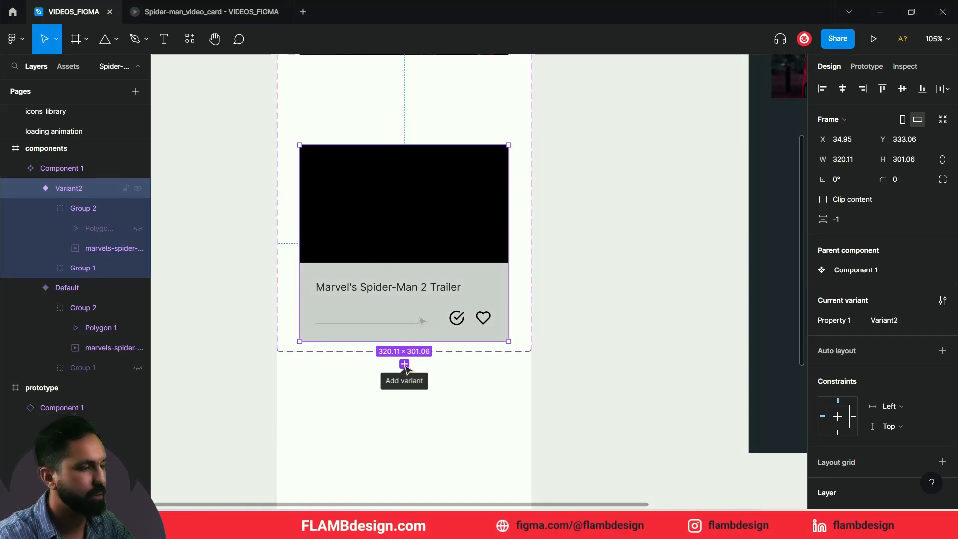
{"action": "left_click", "coordinate": [404, 365]}
{"action": "scroll", "coordinate": [450, 329], "scroll_direction": "down", "scroll_amount": 4}
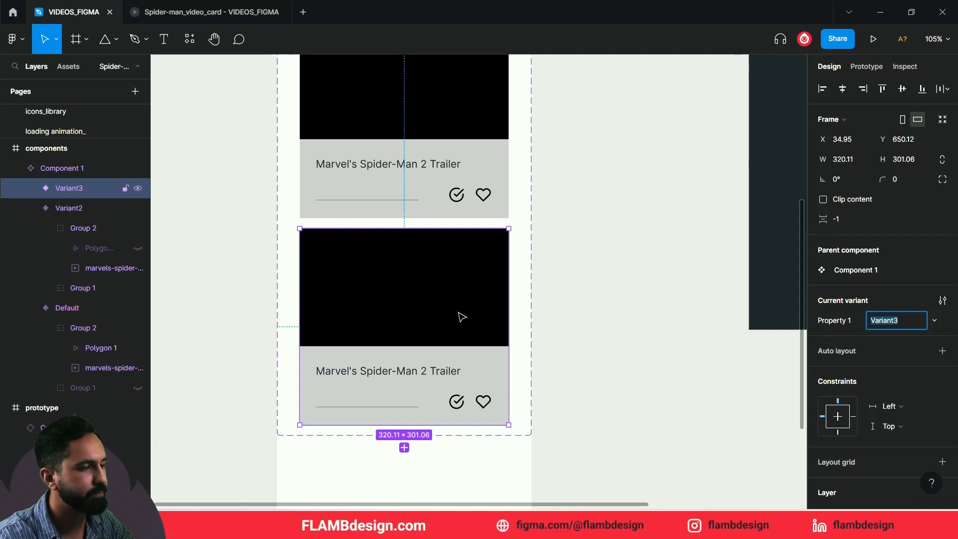
- Enlarge Variant3's video group to about 387 × 199, spanning the component set's width, and hide its title and icons group
{"action": "left_click", "coordinate": [457, 284]}
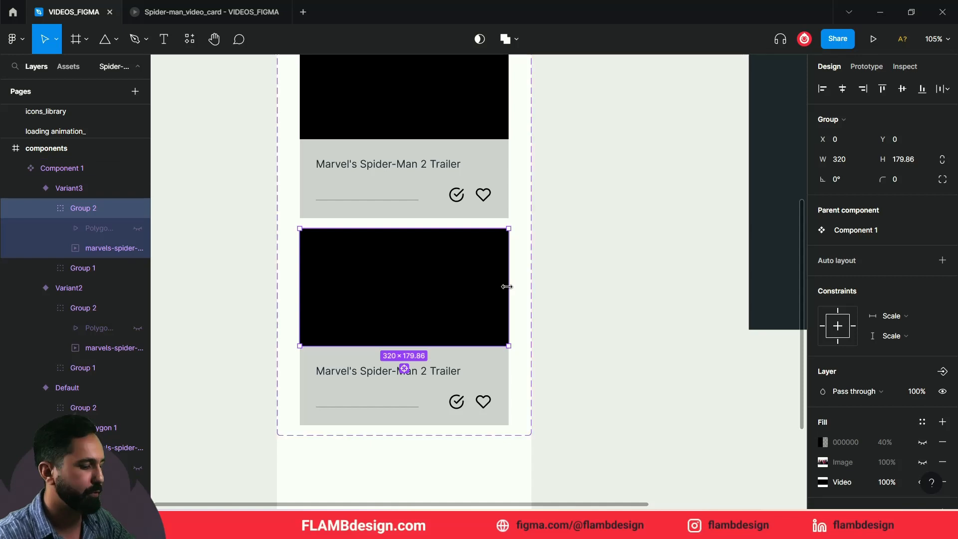
{"action": "left_click_drag", "start_coordinate": [507, 286], "coordinate": [533, 297]}
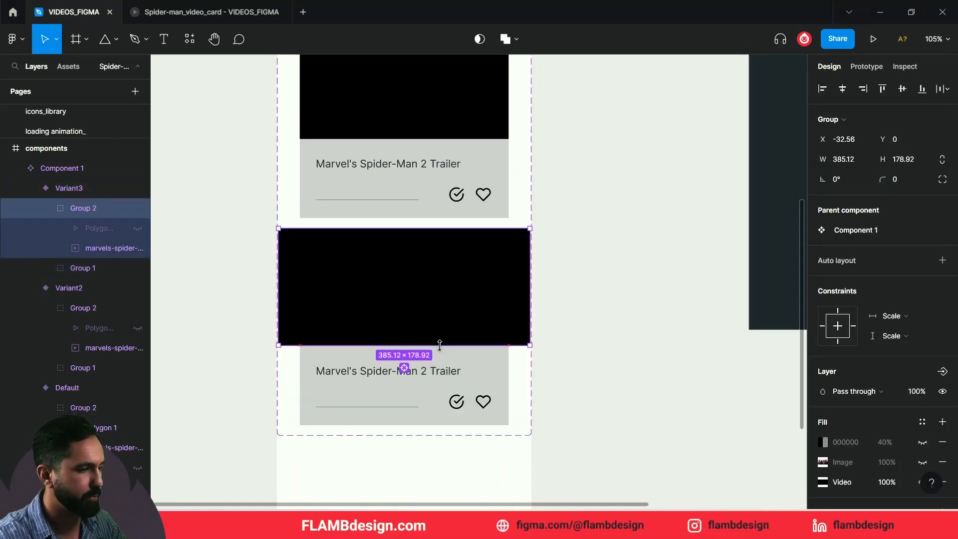
{"action": "left_click_drag", "start_coordinate": [440, 345], "coordinate": [444, 358]}
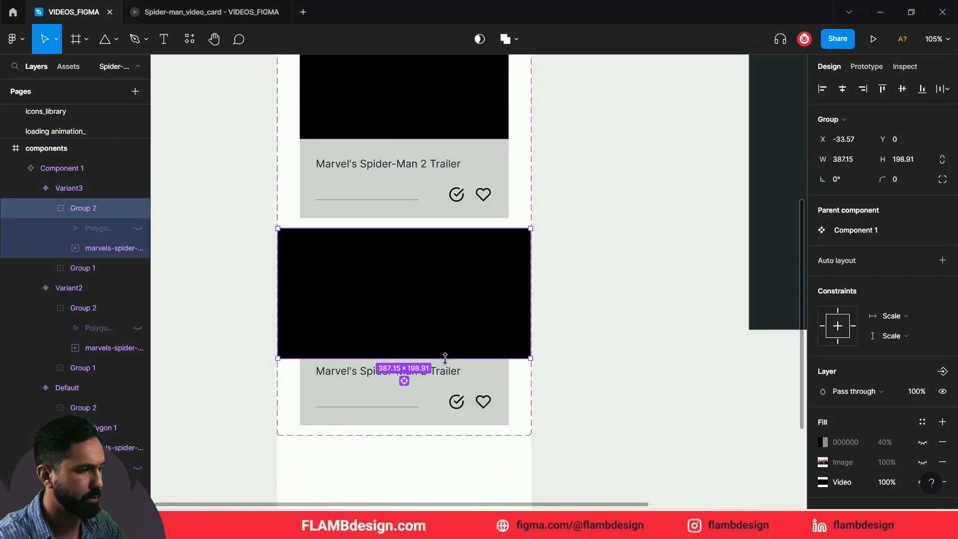
{"action": "left_click", "coordinate": [499, 398]}
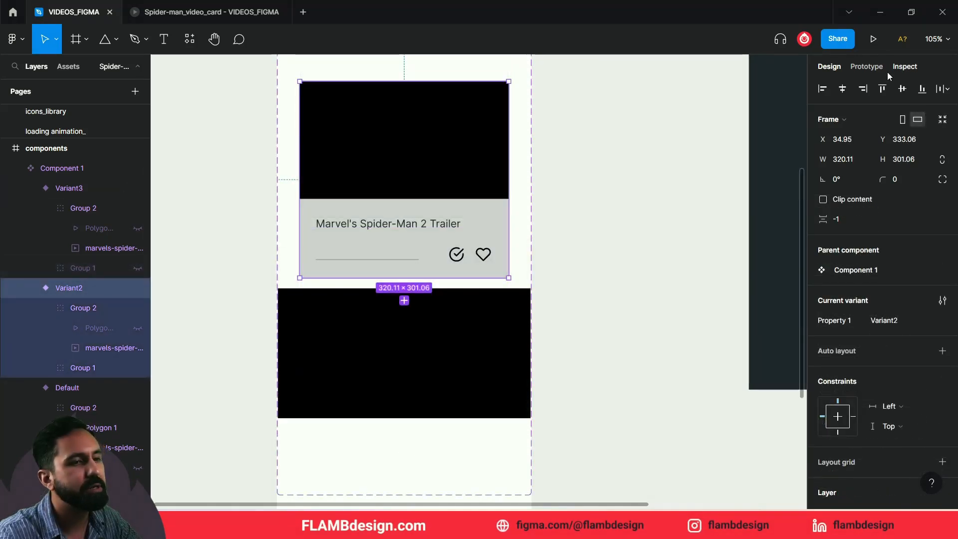
- Connect Variant2 to Variant3 with an On tap, Change to interaction, keeping Smart animate, Ease in and 300ms
{"action": "left_click", "coordinate": [867, 66]}
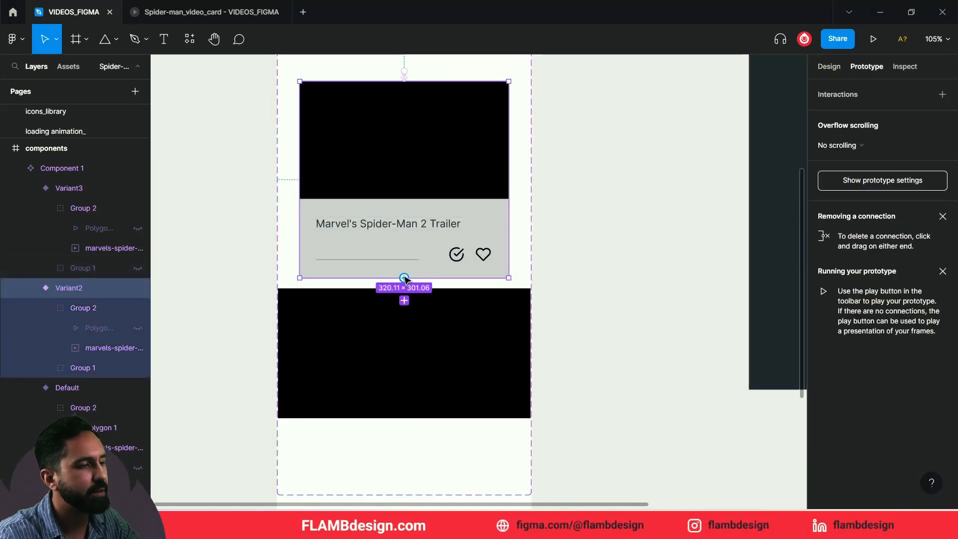
{"action": "left_click_drag", "start_coordinate": [405, 279], "coordinate": [475, 380]}
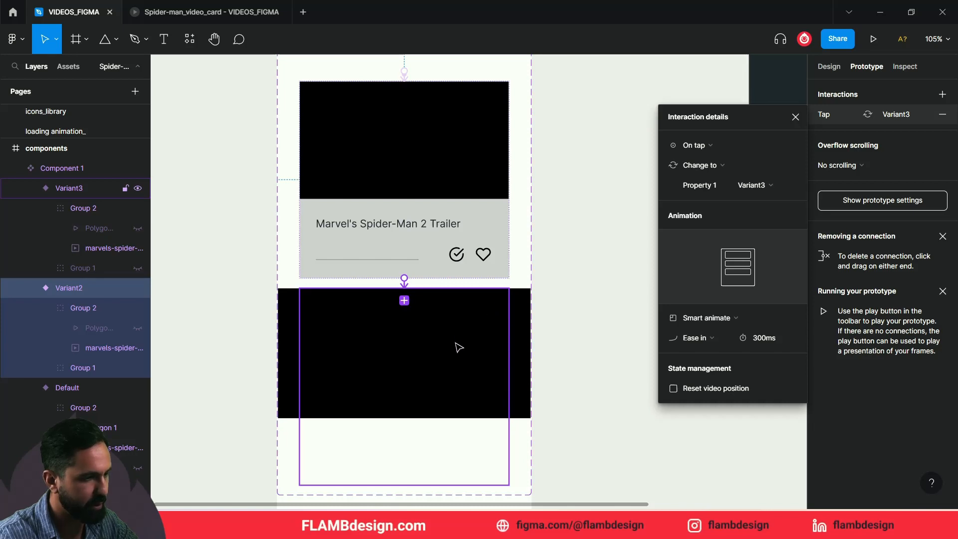
- Check the Autoplay setting of Variant3's video group and the interaction details of the connection from Variant2 to Variant3
{"action": "left_click", "coordinate": [532, 354]}
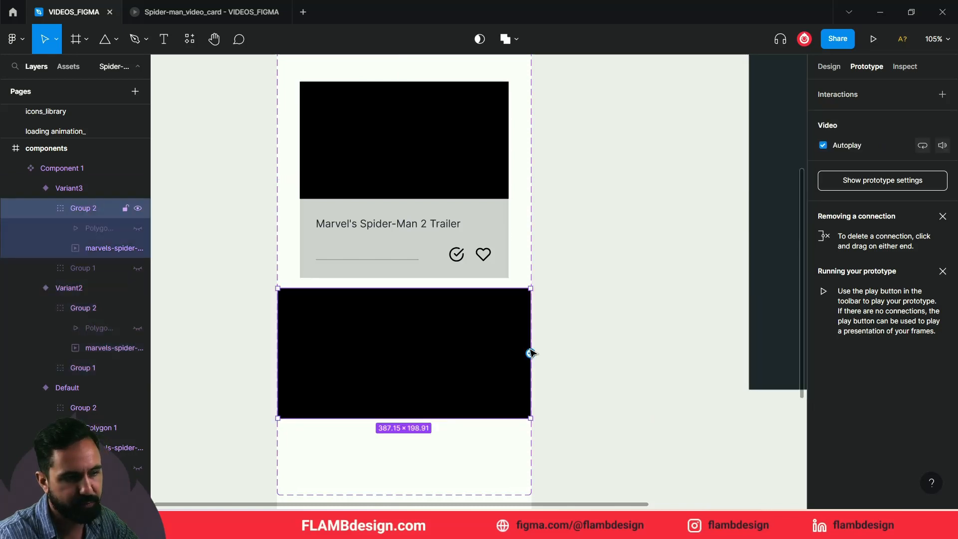
{"action": "left_click", "coordinate": [461, 485]}
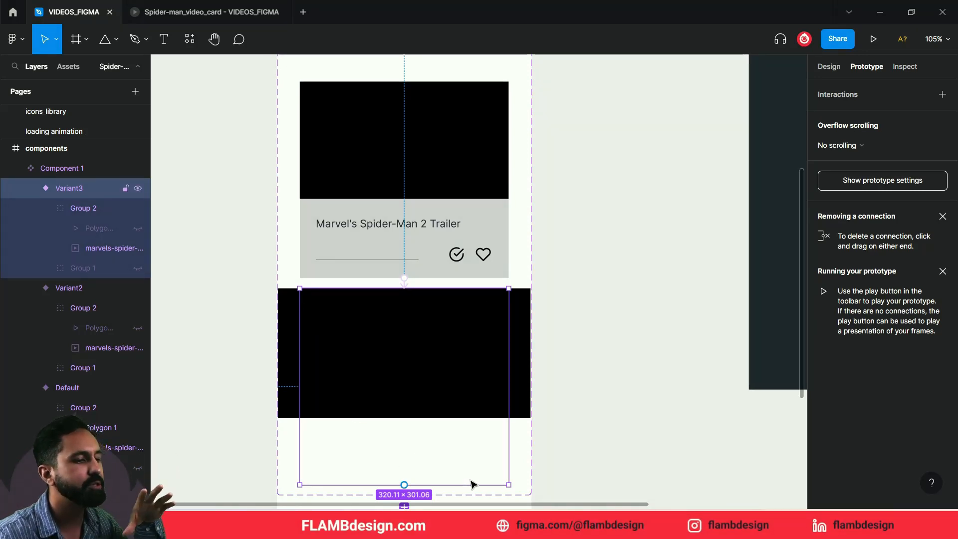
{"action": "double_click", "coordinate": [451, 358]}
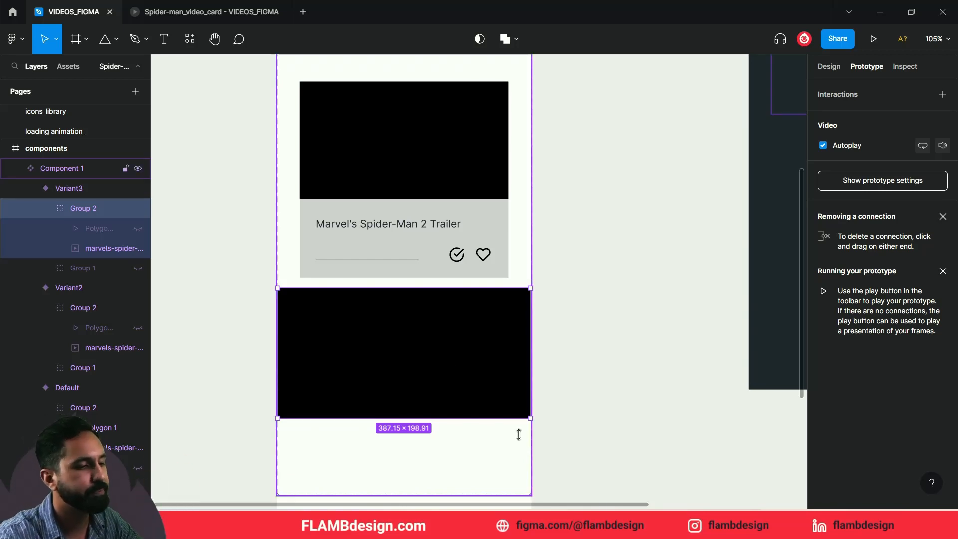
{"action": "left_click", "coordinate": [572, 434]}
{"action": "left_click", "coordinate": [492, 398]}
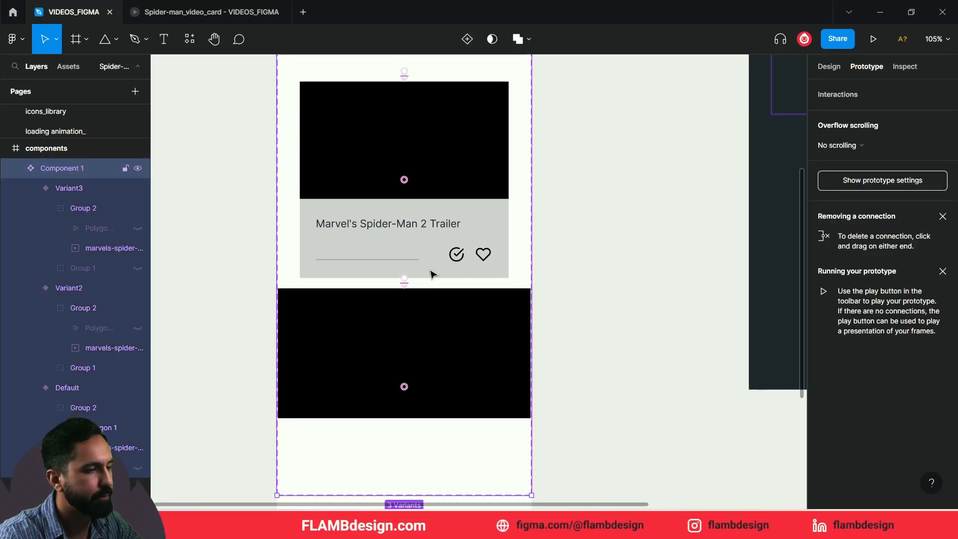
{"action": "left_click", "coordinate": [406, 282]}
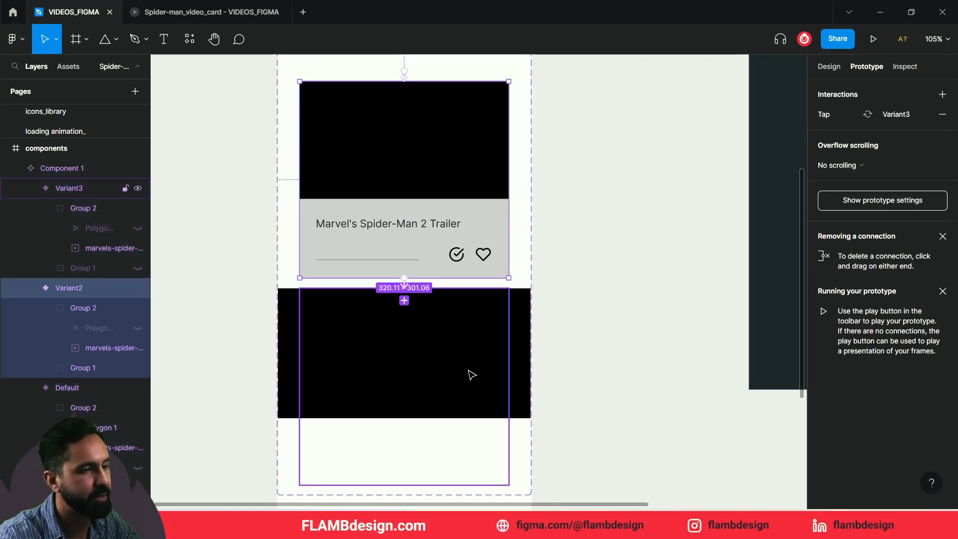
{"action": "left_click", "coordinate": [854, 116]}
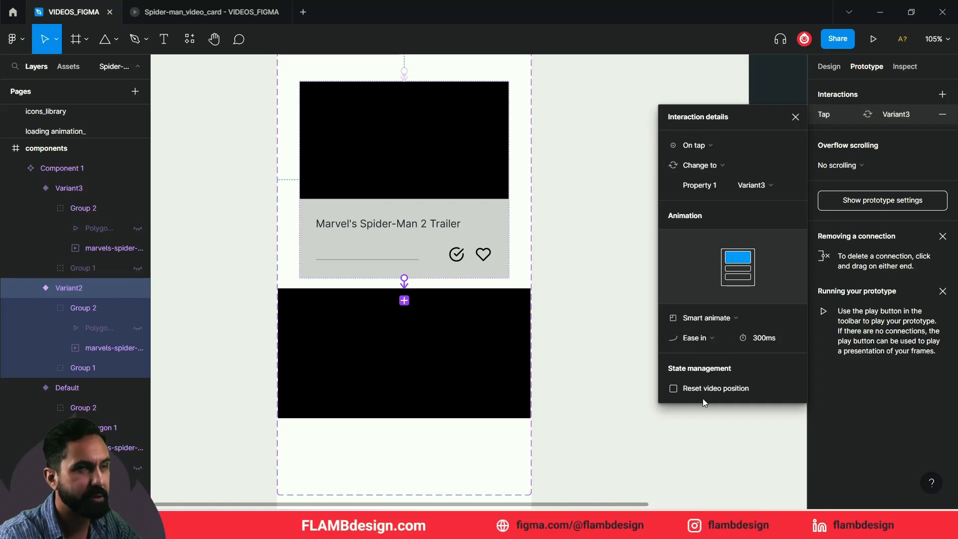
- Test in the running prototype whether tapping the expanded card enlarges the video to the full screen width
{"action": "left_click", "coordinate": [215, 12]}
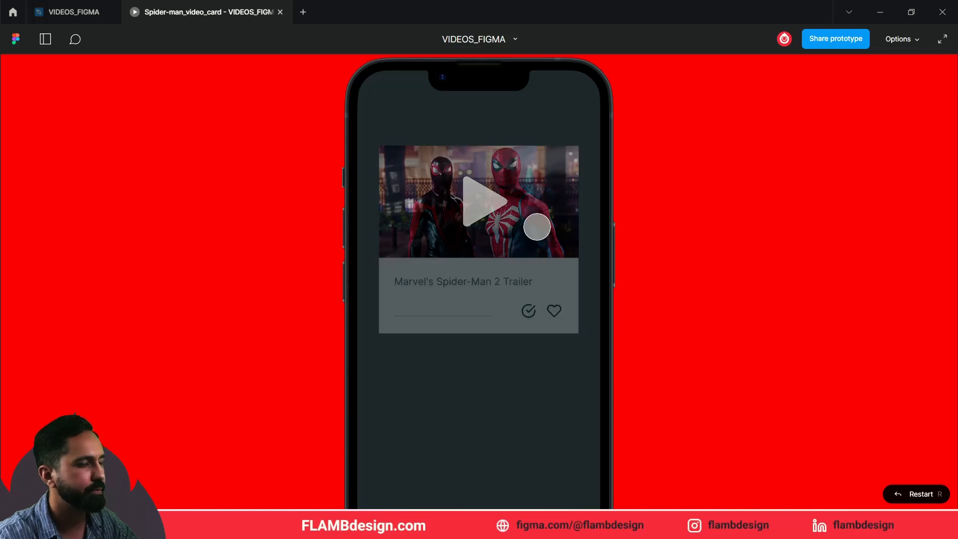
{"action": "left_click", "coordinate": [496, 212]}
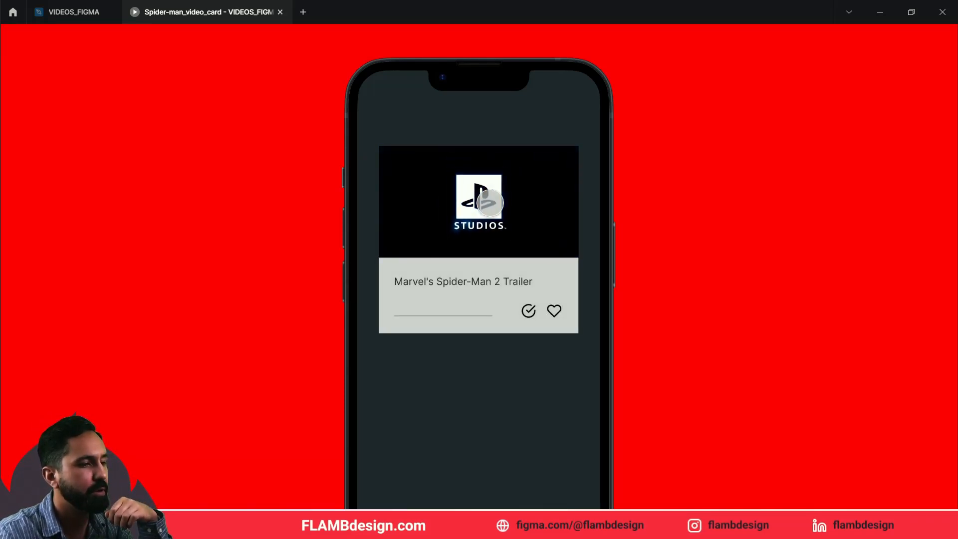
{"action": "left_click", "coordinate": [490, 202]}
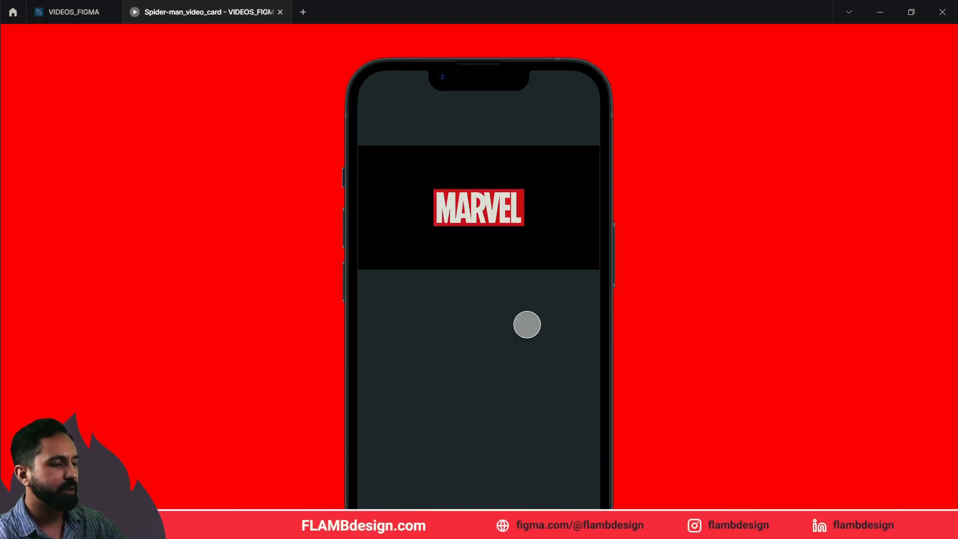
- In the design file, connect Variant3 back to the Default variant with an On tap, Change to interaction using Smart animate
{"action": "left_click", "coordinate": [67, 13]}
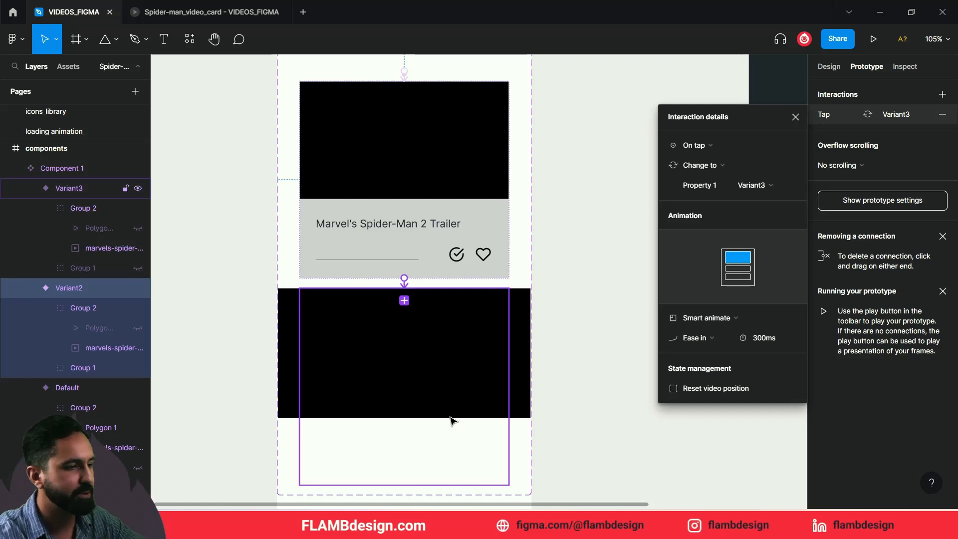
{"action": "left_click", "coordinate": [499, 364]}
{"action": "left_click_drag", "start_coordinate": [509, 387], "coordinate": [486, 148]}
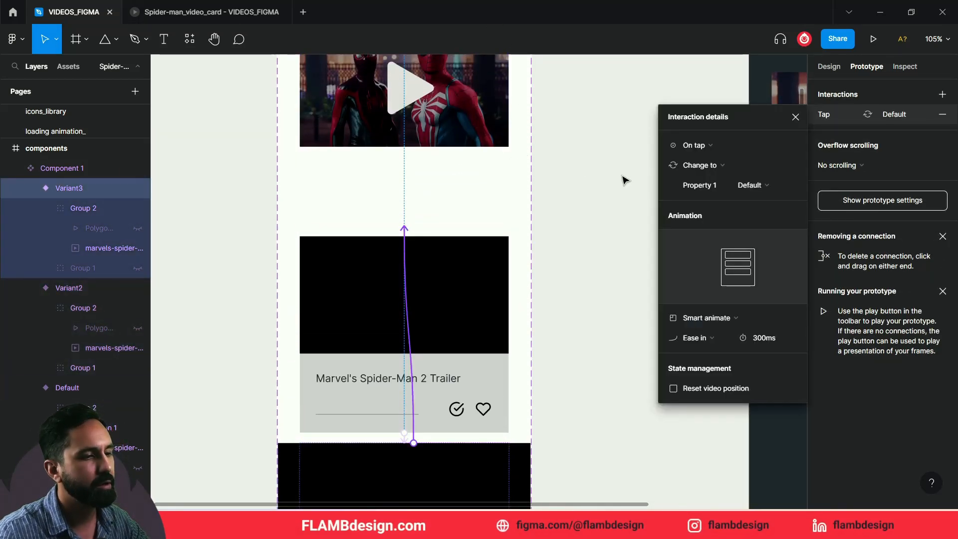
- Test the tap interactions between the expanded card, the full-width video and the default card in the running prototype
{"action": "left_click", "coordinate": [234, 15]}
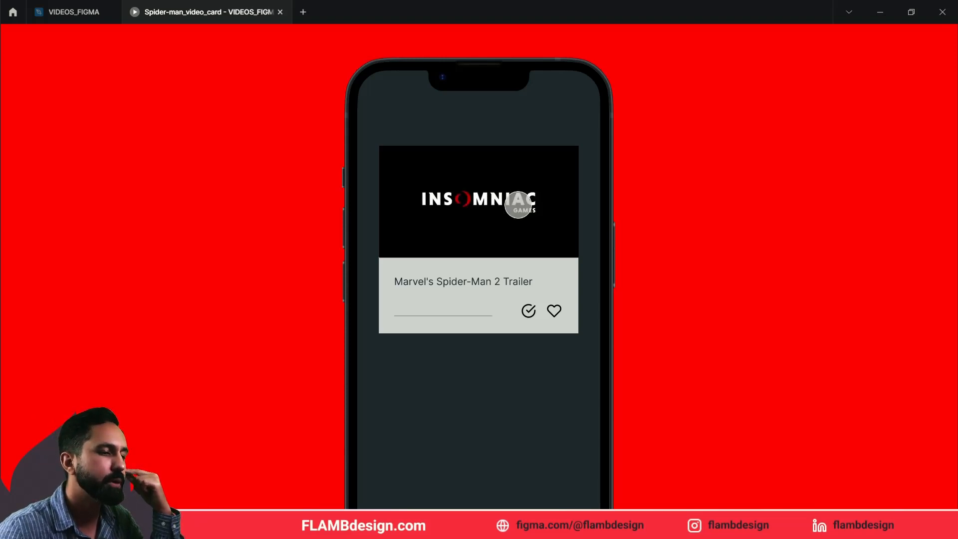
{"action": "left_click", "coordinate": [500, 204]}
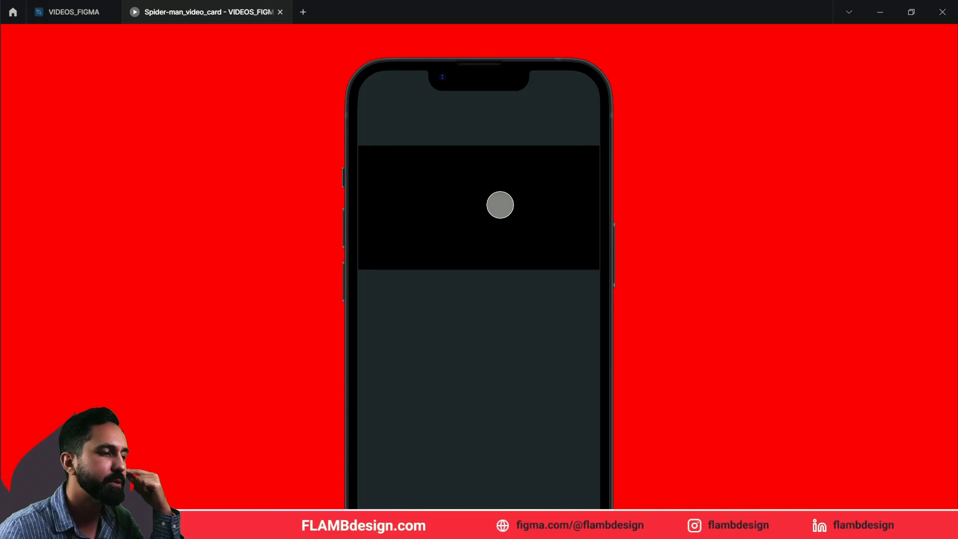